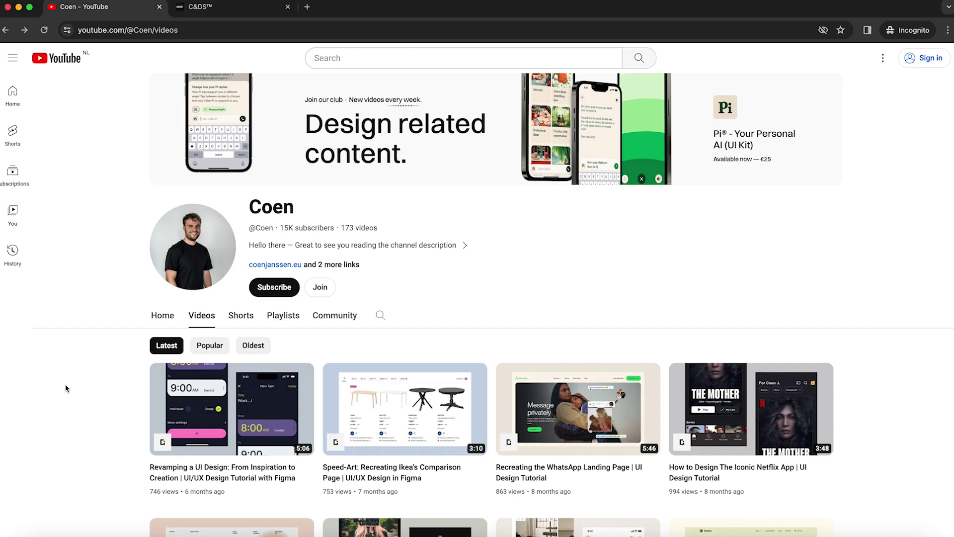
# Look through the YouTube channel's header details, subscriber information and list of latest design videos
pyautogui.scroll(-3, 65, 389)
pyautogui.moveTo(190, 422)
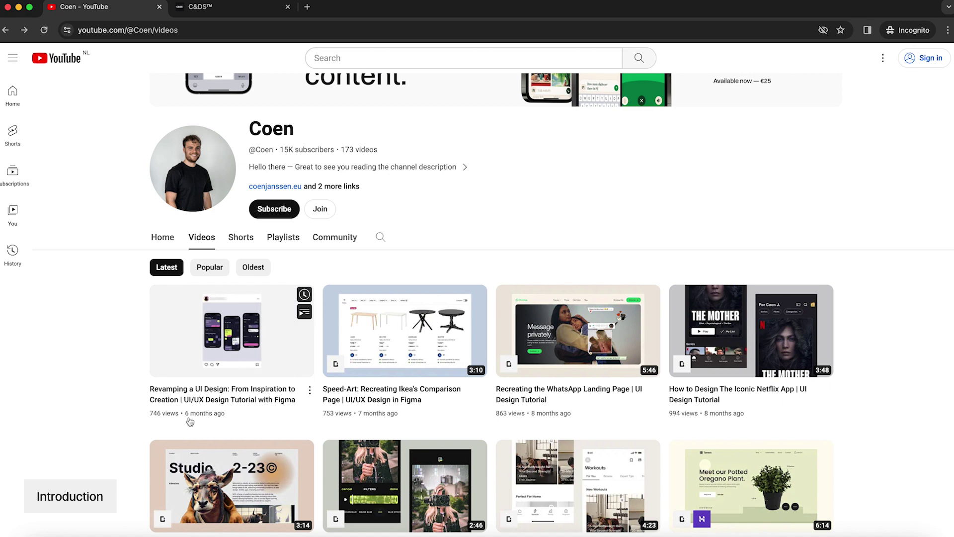
pyautogui.scroll(3, 100, 393)
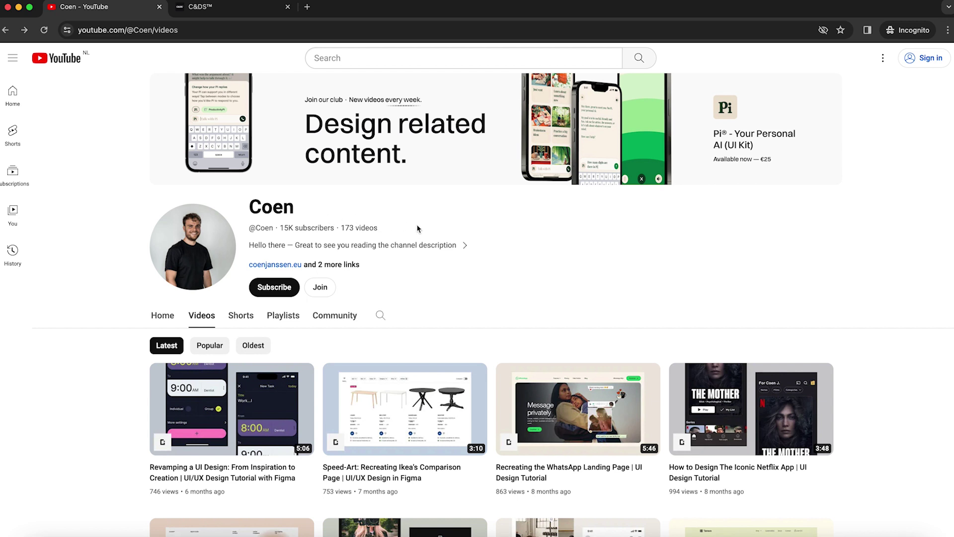
pyautogui.moveTo(280, 226); pyautogui.dragTo(333, 225)
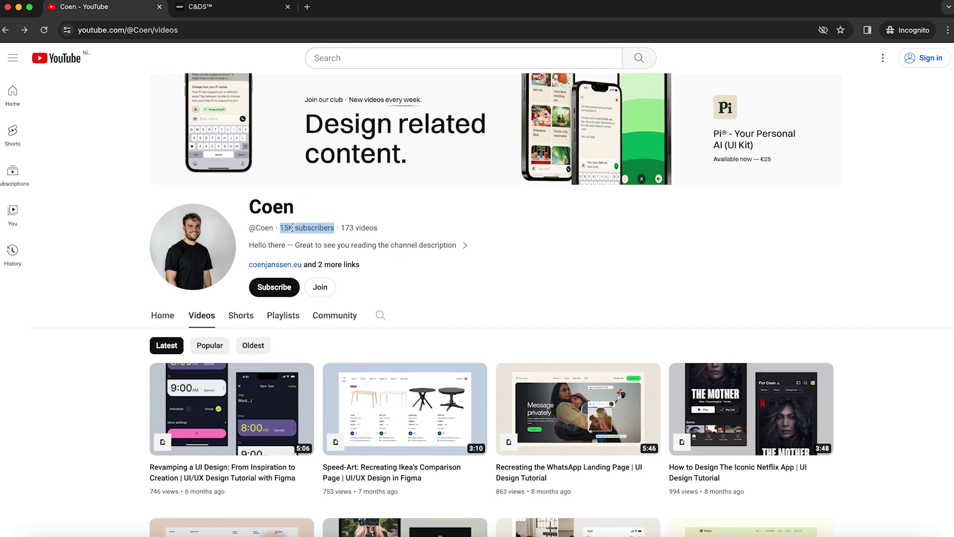
pyautogui.click(406, 233)
pyautogui.scroll(-8, 406, 233)
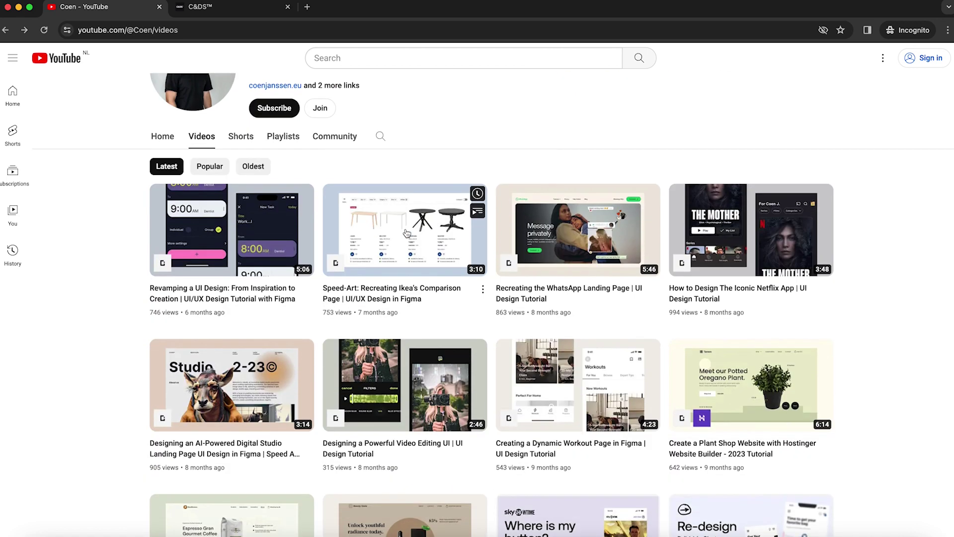
pyautogui.scroll(8, 406, 233)
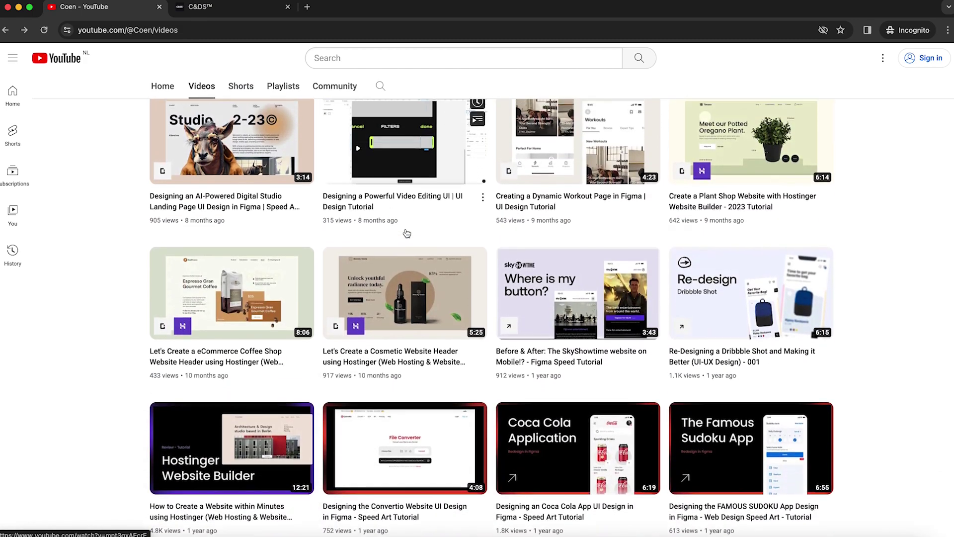
pyautogui.scroll(3, 526, 170)
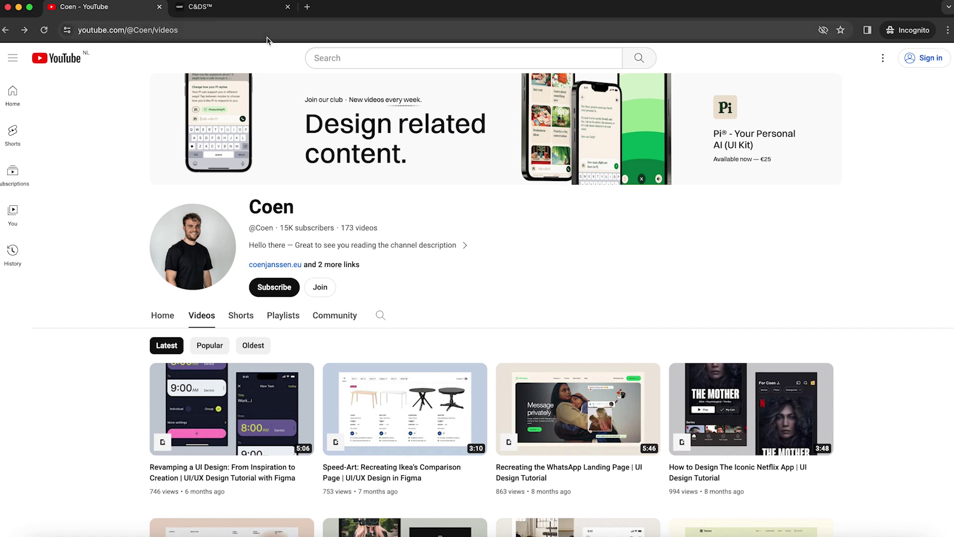
# Switch to the C&DS™ store and review the Pi® - Your Personal AI (UI Kit) page, including its description, highlights, FAQ, disclaimer and support sections
pyautogui.click(267, 8)
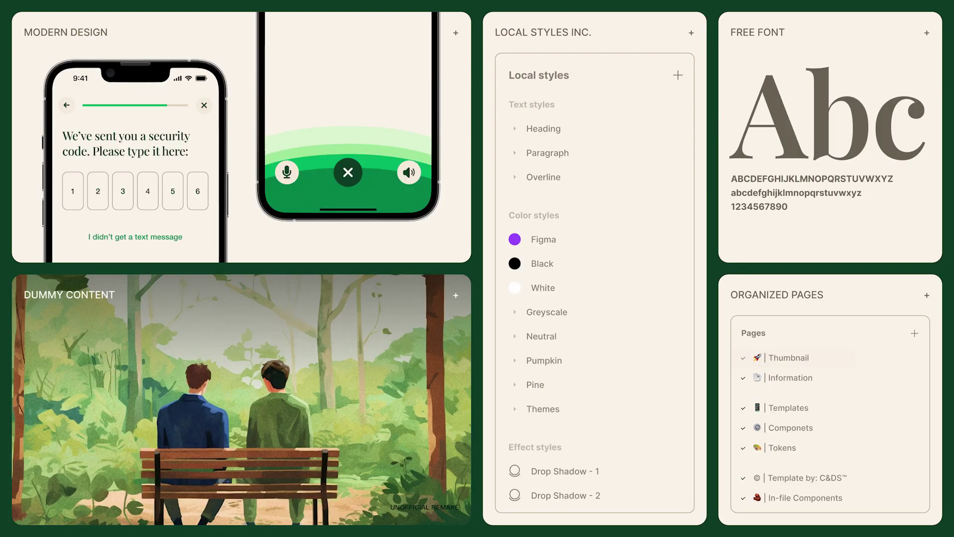
pyautogui.scroll(-8, 769, 355)
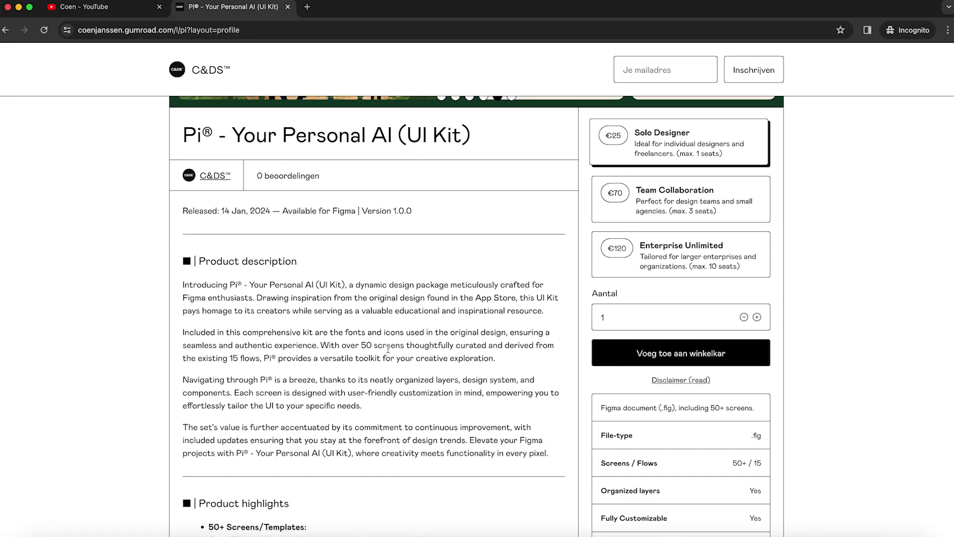
pyautogui.scroll(-4, 389, 353)
pyautogui.scroll(-5, 388, 352)
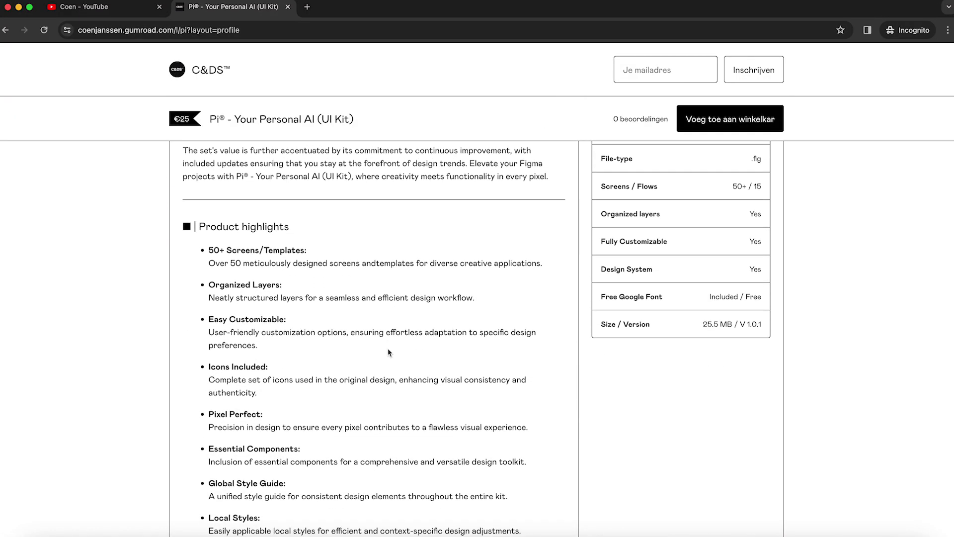
pyautogui.scroll(-7, 388, 352)
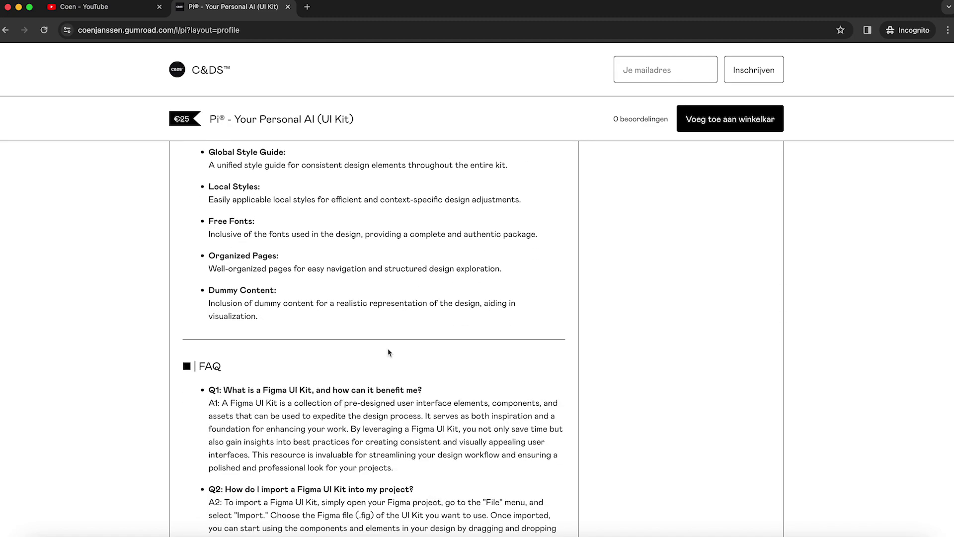
pyautogui.scroll(-9, 388, 351)
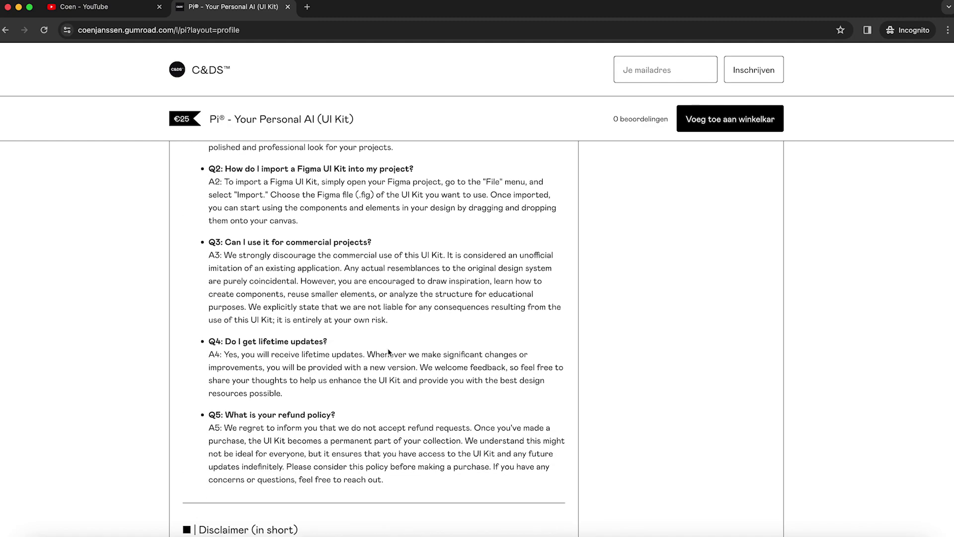
pyautogui.scroll(-7, 388, 353)
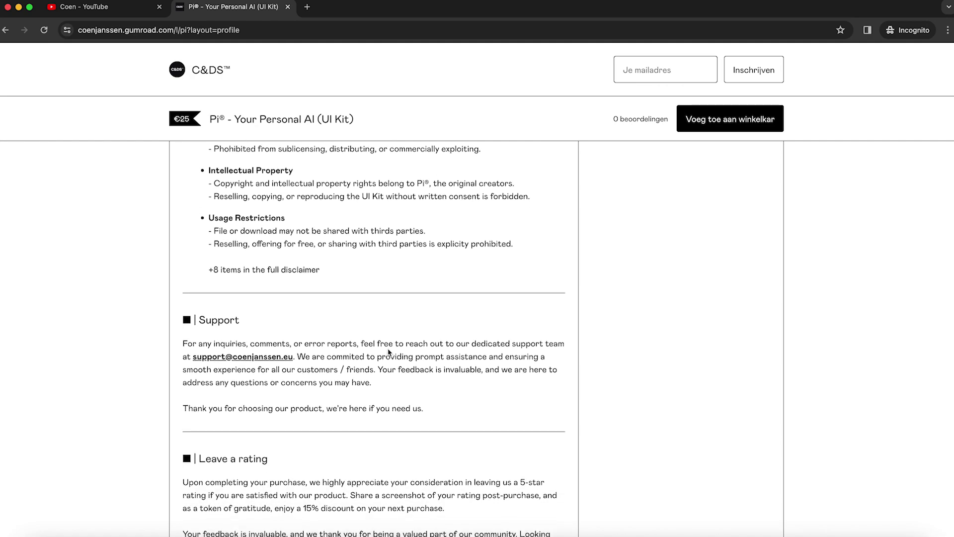
pyautogui.scroll(20, 388, 350)
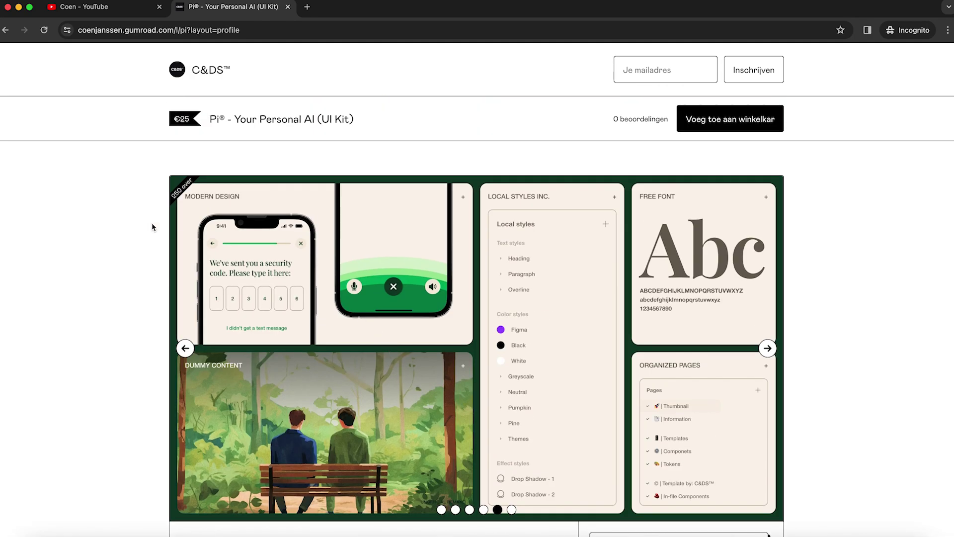
pyautogui.scroll(-4, 182, 234)
pyautogui.scroll(-3, 685, 381)
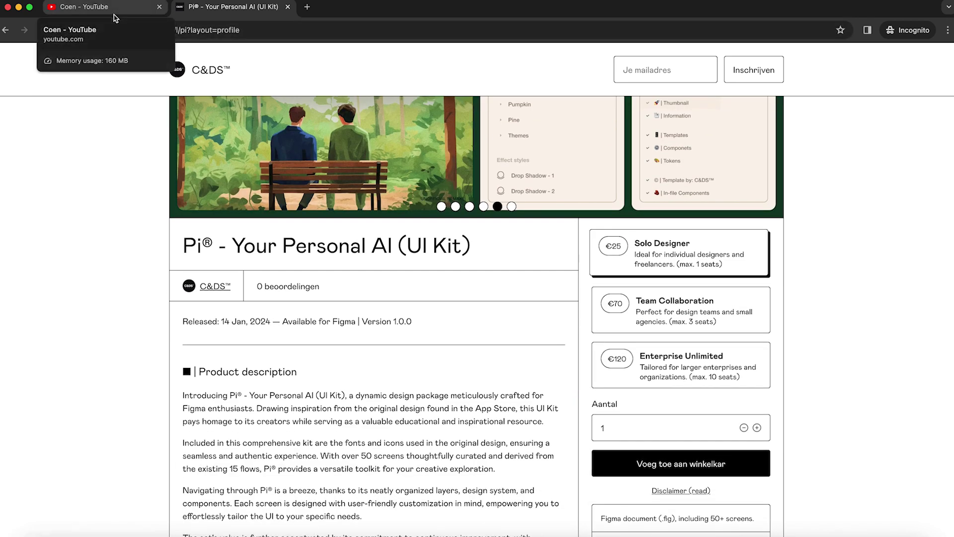
pyautogui.scroll(6, 138, 358)
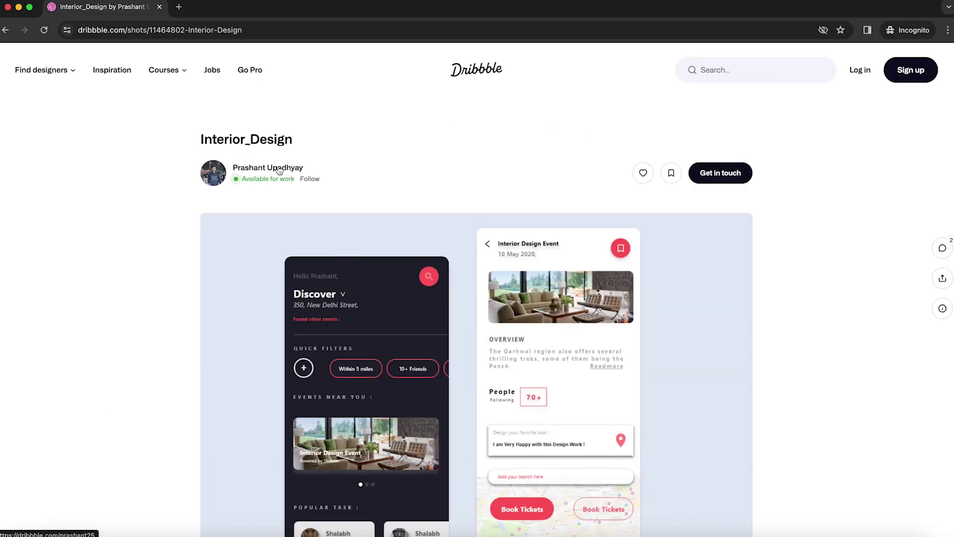
# Examine the Interior_Design shot on Dribbble, comparing its dark Discover screen with the light event detail screen and reading the description
pyautogui.scroll(-3, 148, 203)
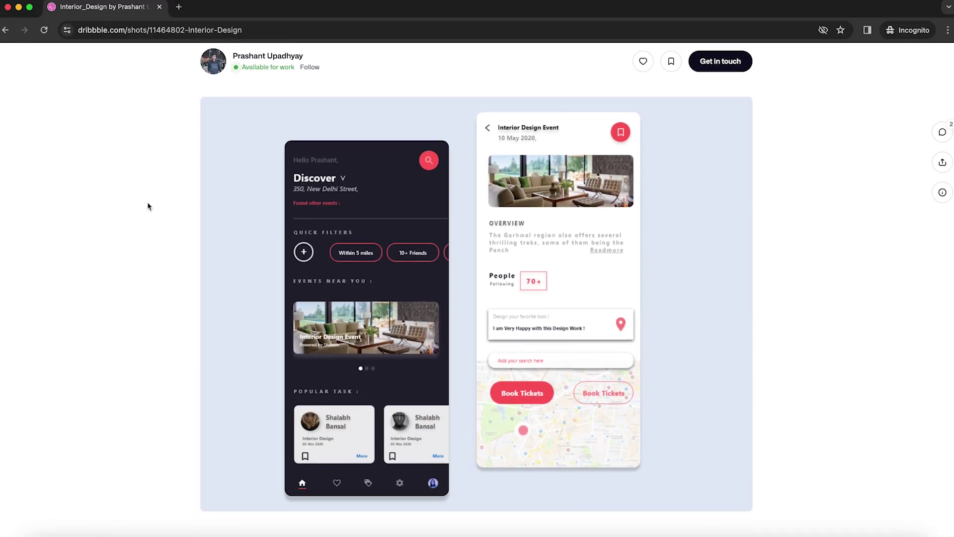
pyautogui.scroll(1, 147, 201)
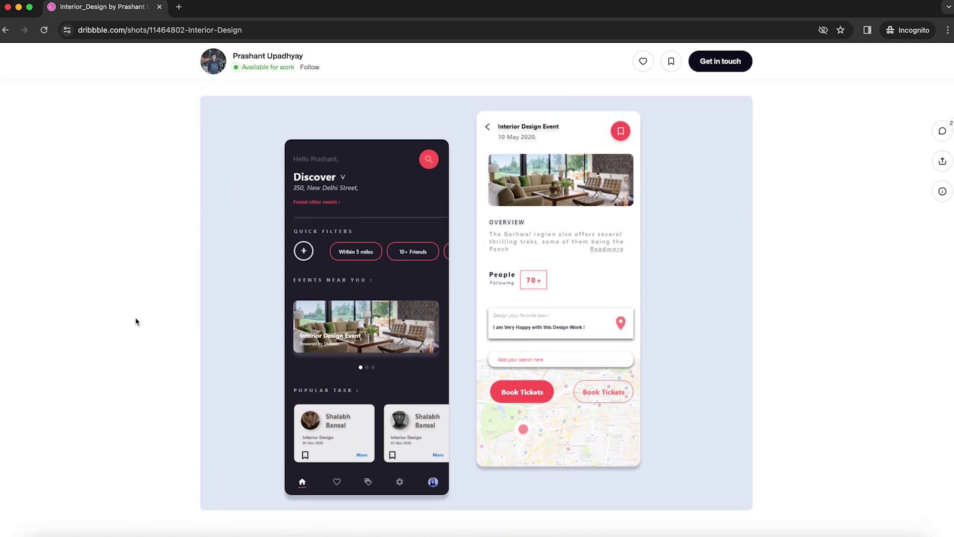
pyautogui.scroll(-8, 134, 319)
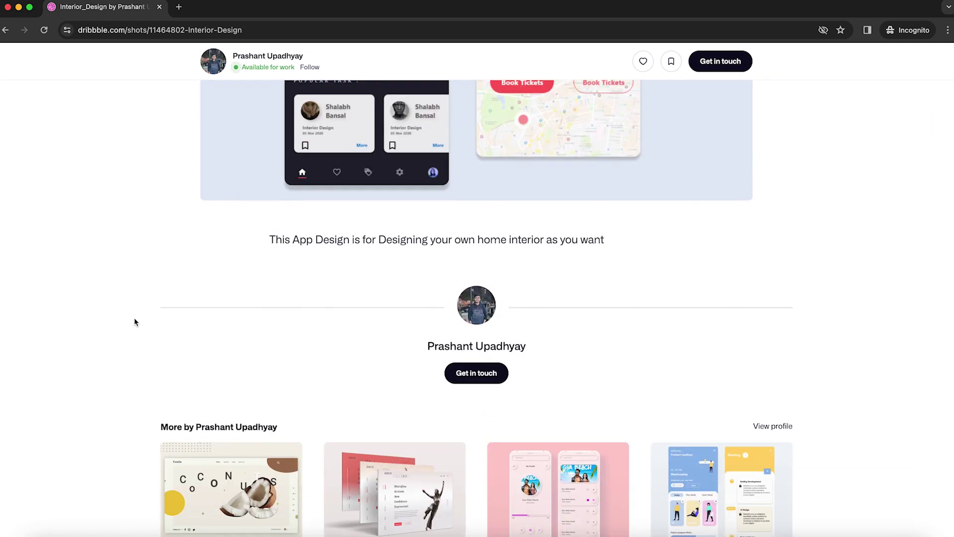
pyautogui.scroll(8, 134, 322)
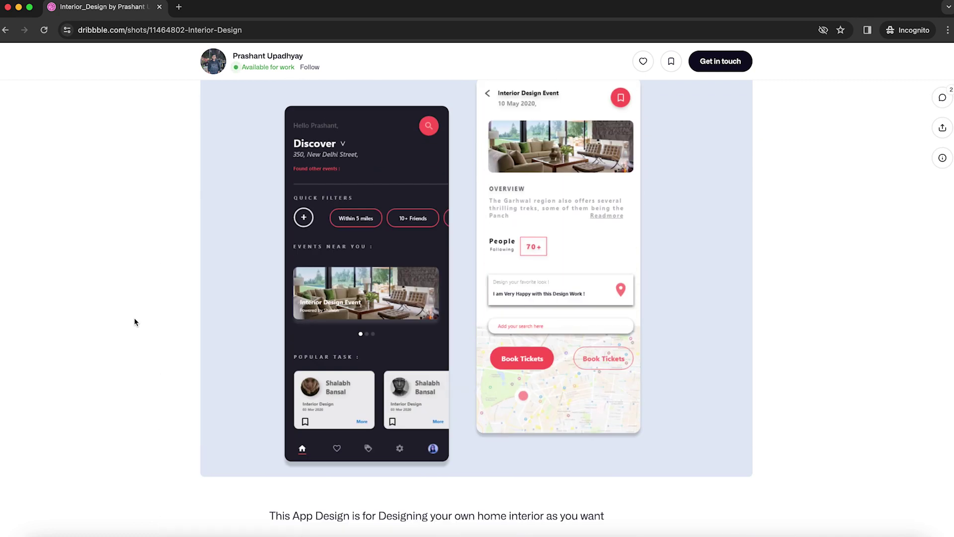
pyautogui.scroll(1, 136, 322)
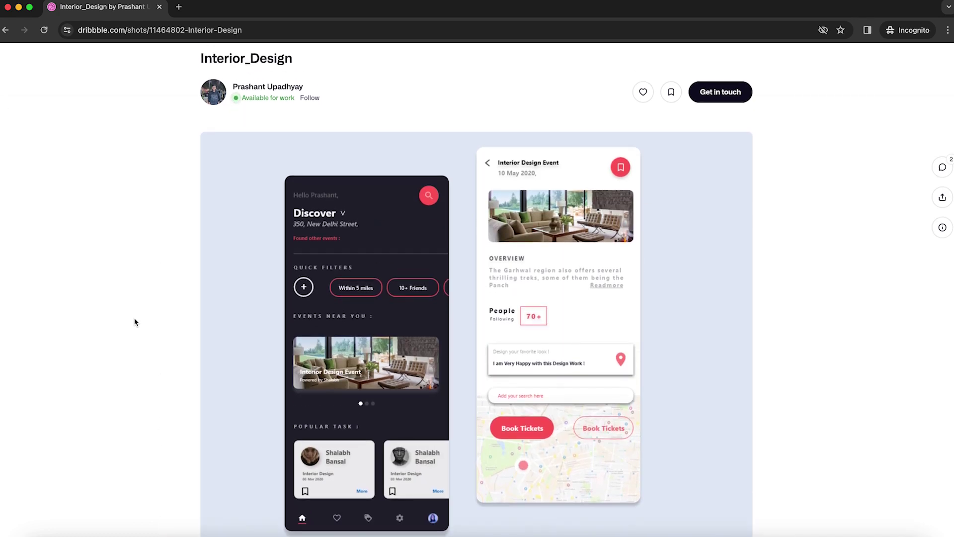
pyautogui.scroll(-1, 136, 322)
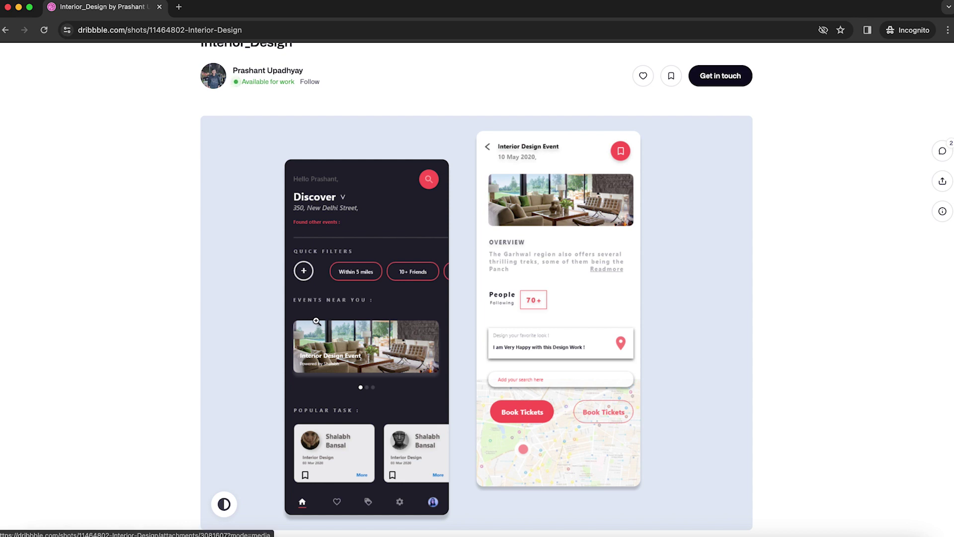
pyautogui.scroll(-1, 159, 306)
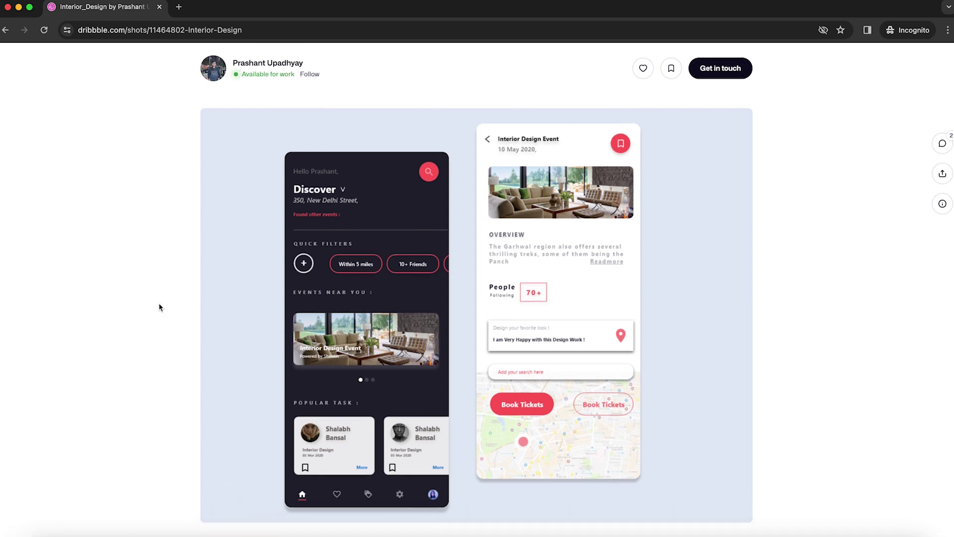
pyautogui.scroll(3, 159, 306)
pyautogui.scroll(2, 159, 306)
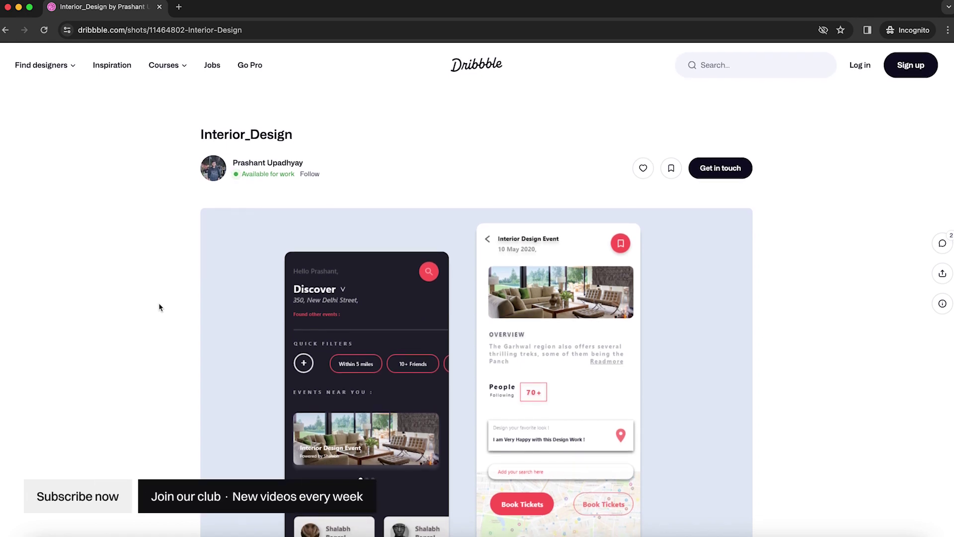
pyautogui.scroll(-4, 159, 307)
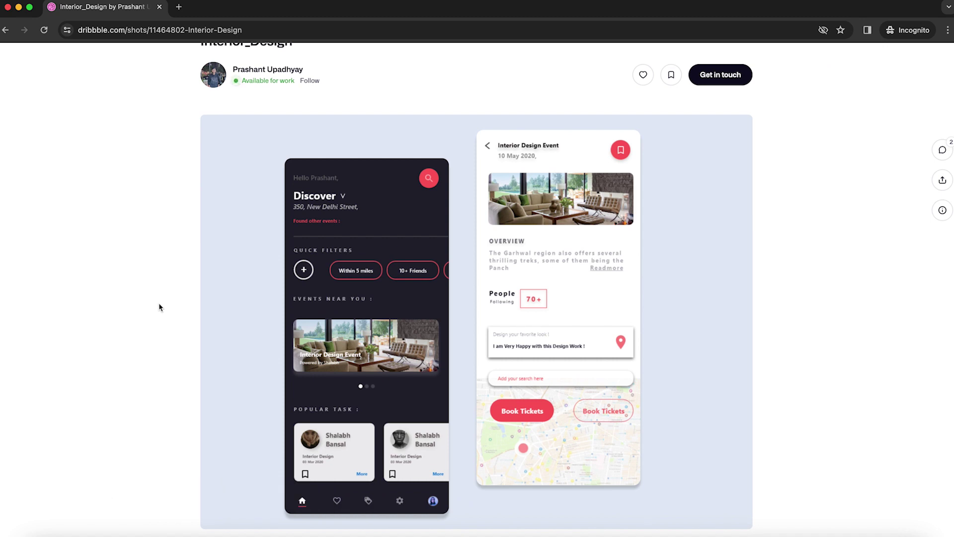
pyautogui.scroll(-1, 159, 303)
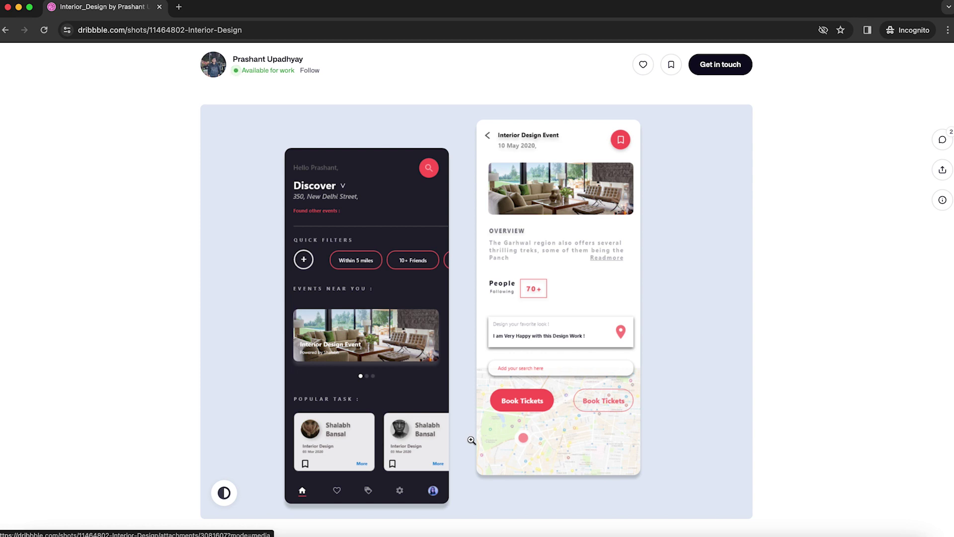
pyautogui.scroll(-3, 471, 440)
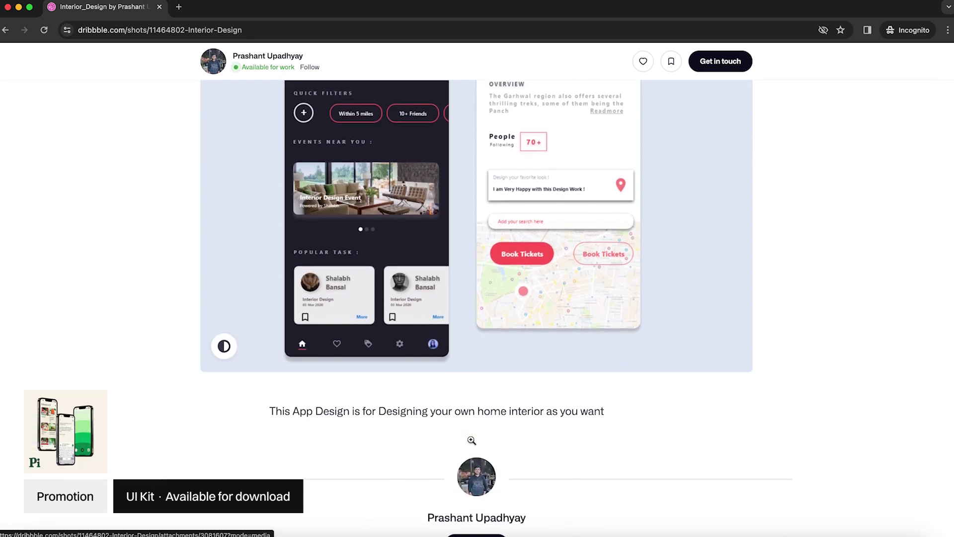
pyautogui.scroll(3, 471, 440)
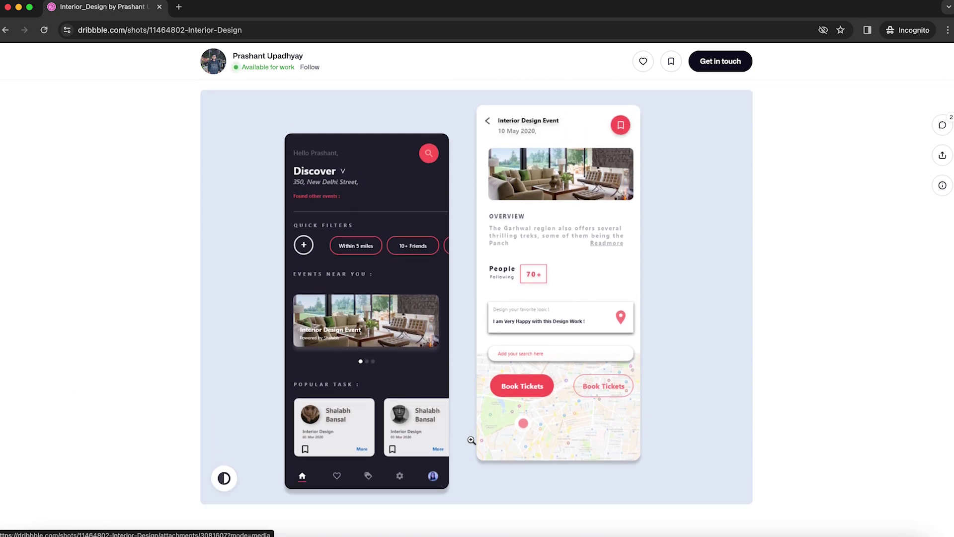
# Open the Interior_Design image in the enlarged view and inspect both mobile screens from their headers to the navigation bar and map
pyautogui.click(367, 461)
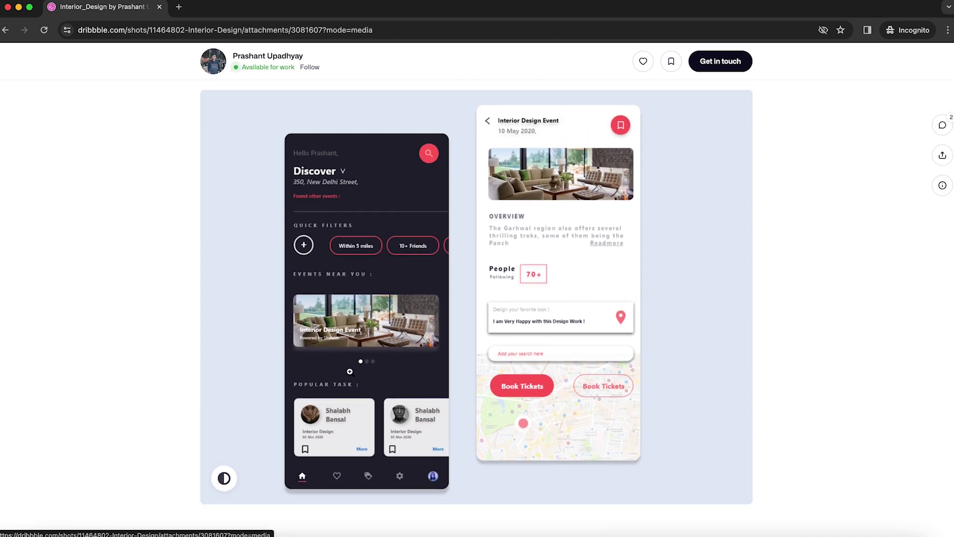
pyautogui.scroll(-5, 351, 374)
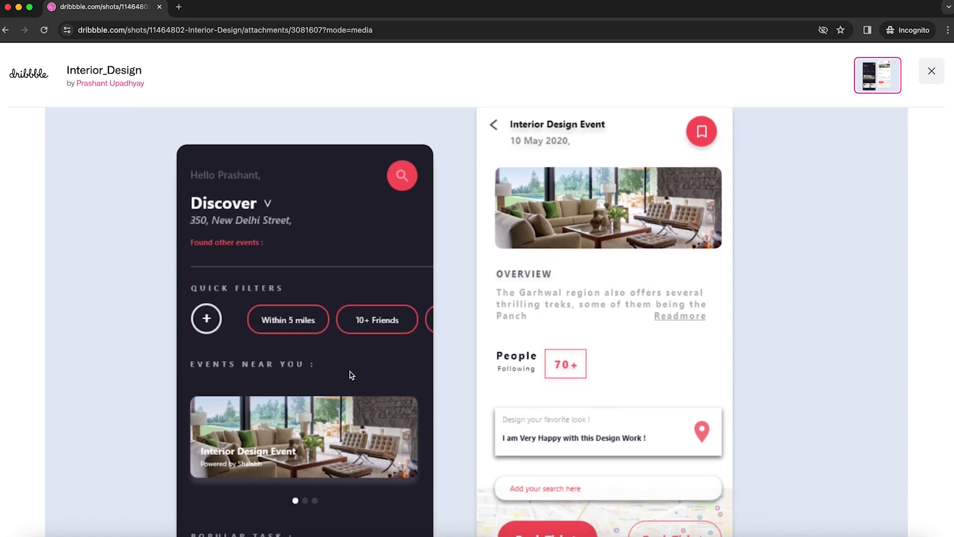
pyautogui.scroll(-3, 351, 374)
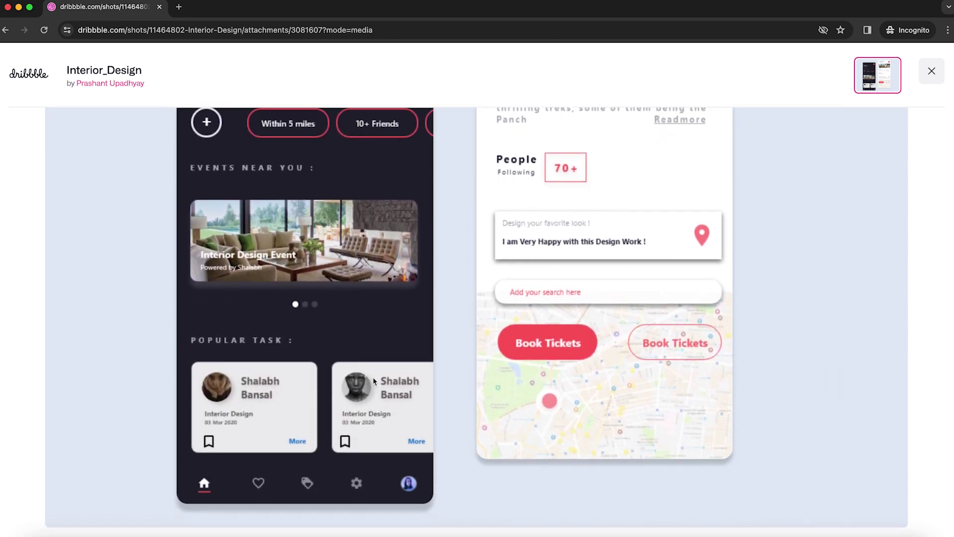
pyautogui.scroll(8, 456, 479)
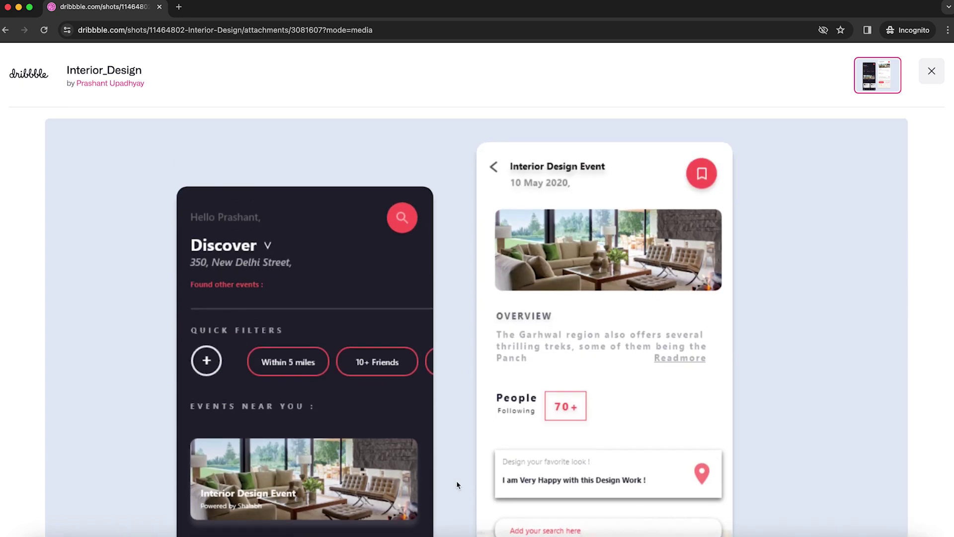
pyautogui.scroll(-1, 456, 480)
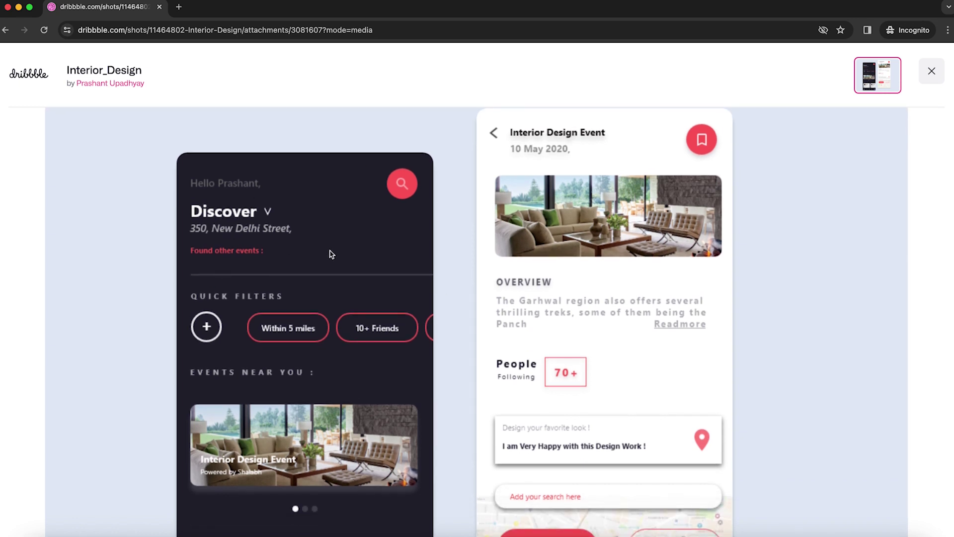
pyautogui.scroll(-4, 330, 251)
pyautogui.scroll(-3, 331, 254)
pyautogui.scroll(8, 331, 254)
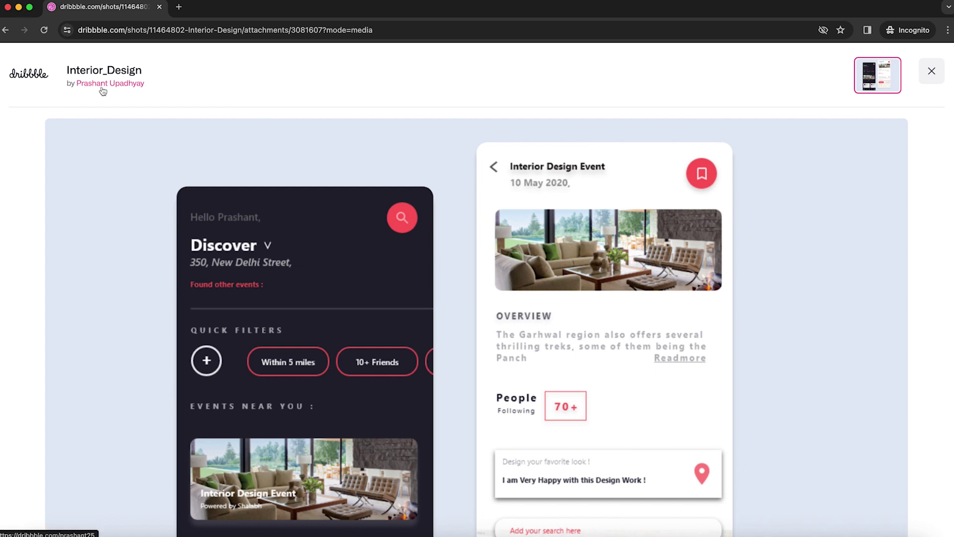
pyautogui.scroll(-1, 162, 263)
pyautogui.scroll(-4, 162, 263)
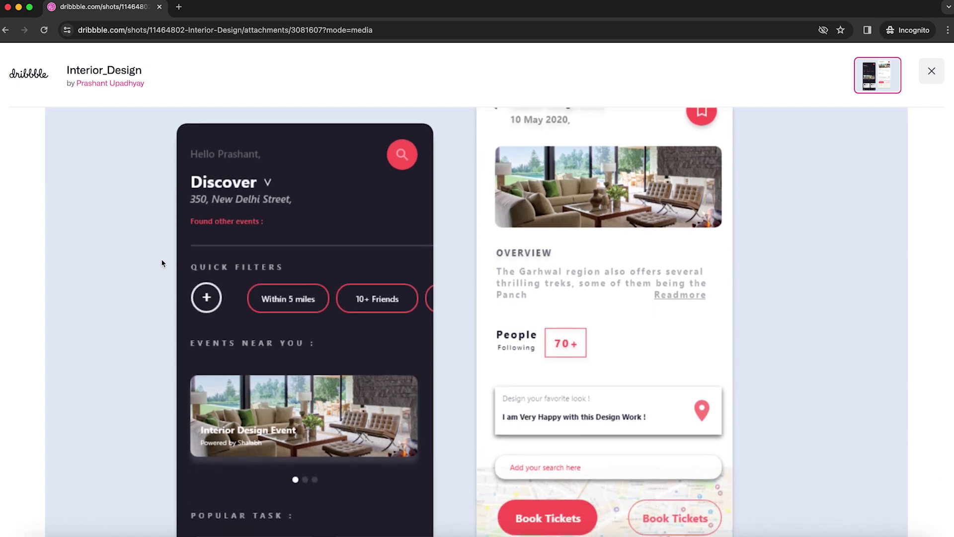
pyautogui.scroll(-1, 162, 263)
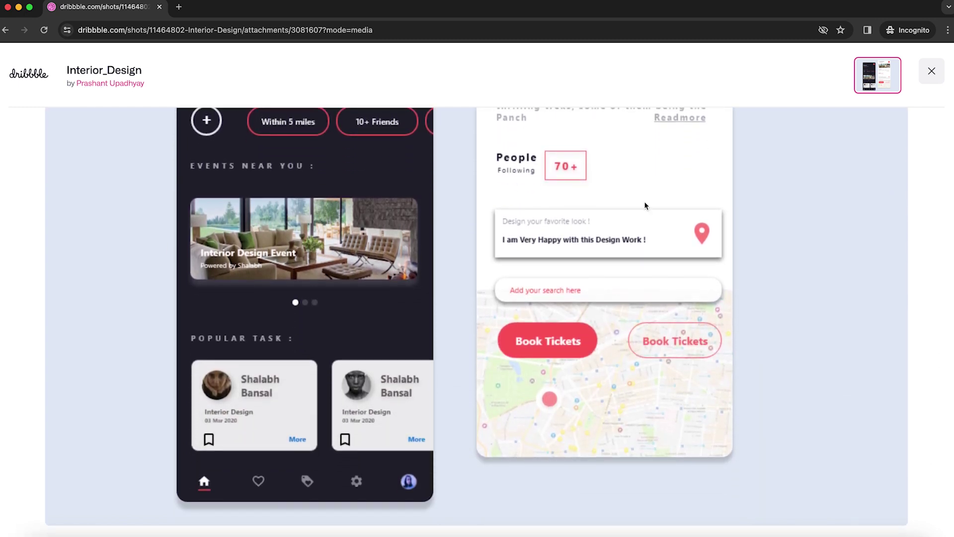
# Close the enlarged view and look over both mobile screens on the Interior_Design shot page
pyautogui.click(932, 71)
pyautogui.scroll(1, 741, 409)
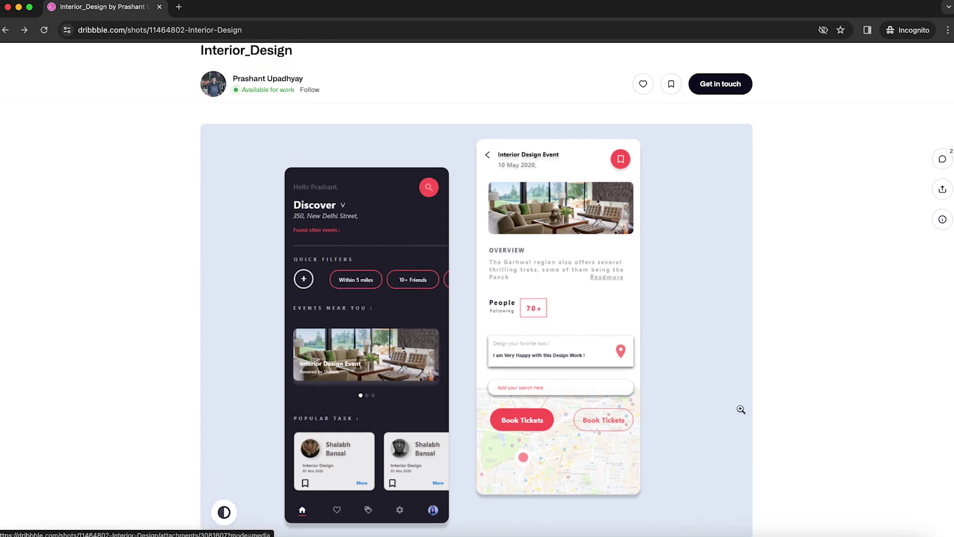
pyautogui.scroll(-1, 741, 409)
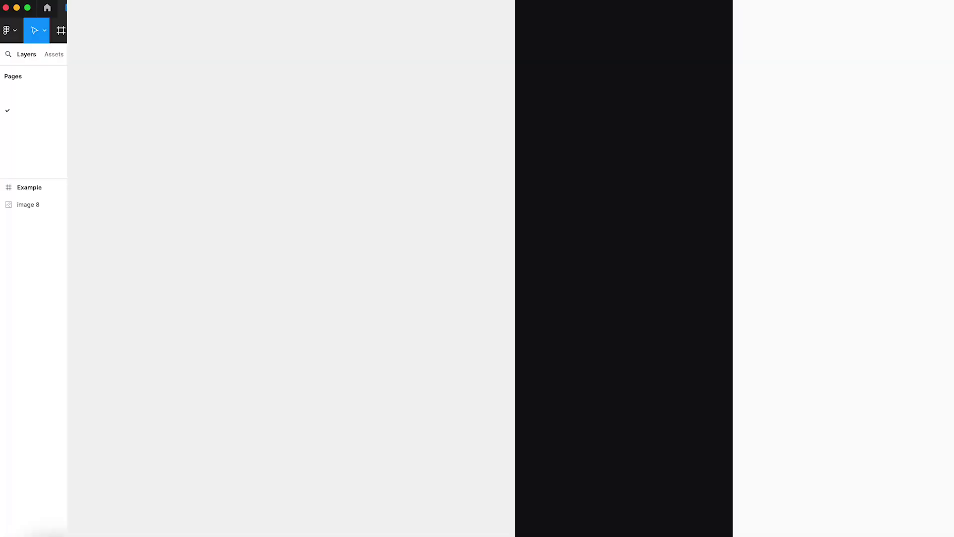
# Switch to the Redesign file in Figma and examine the dark Discover screen's header, address line and search button
pyautogui.scroll(2, 133, 225)
pyautogui.hscroll(-1, 133, 225)
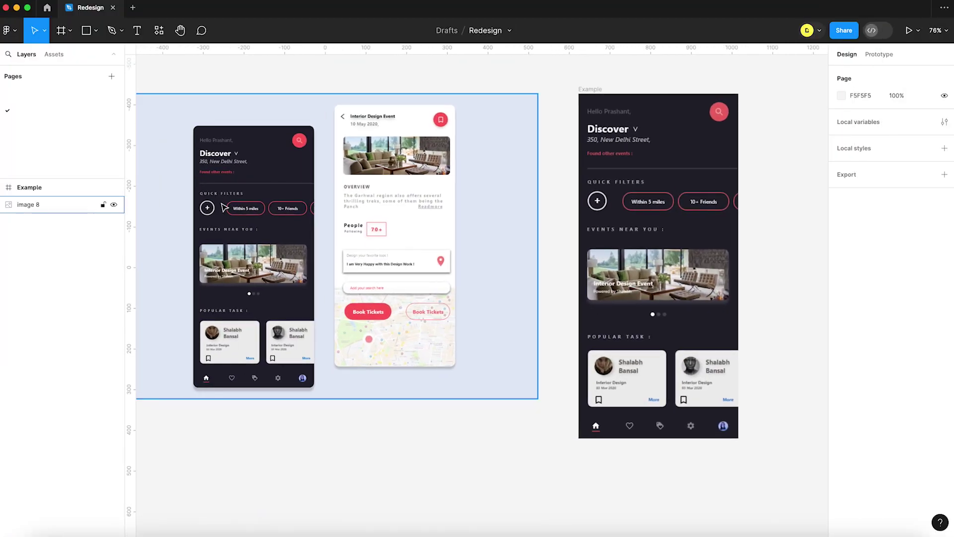
pyautogui.scroll(3, 732, 102)
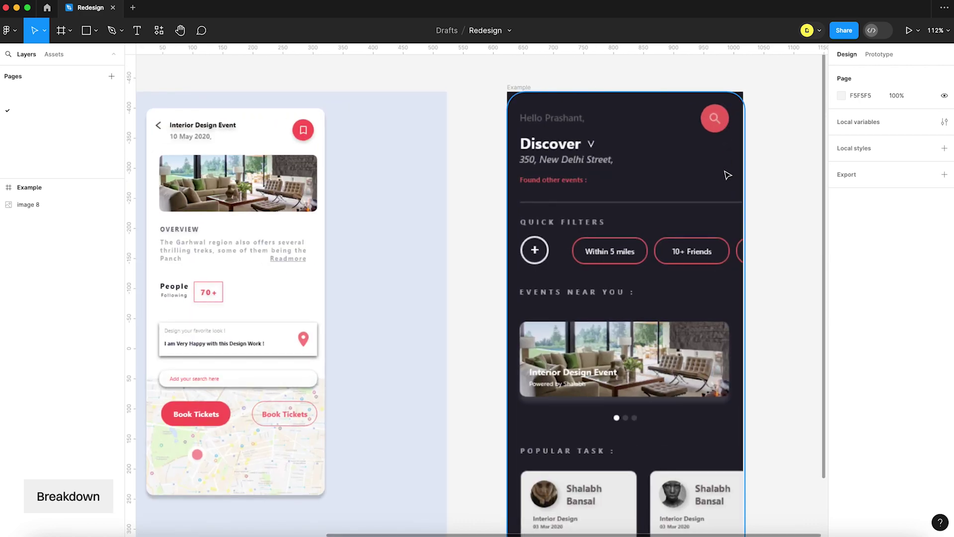
pyautogui.scroll(-2, 769, 174)
pyautogui.hscroll(-10, 770, 175)
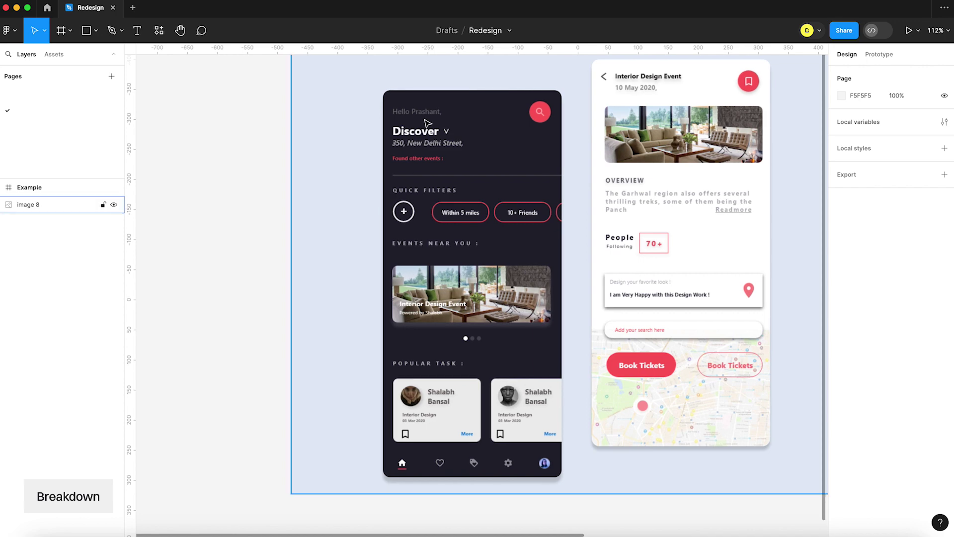
pyautogui.scroll(3, 424, 126)
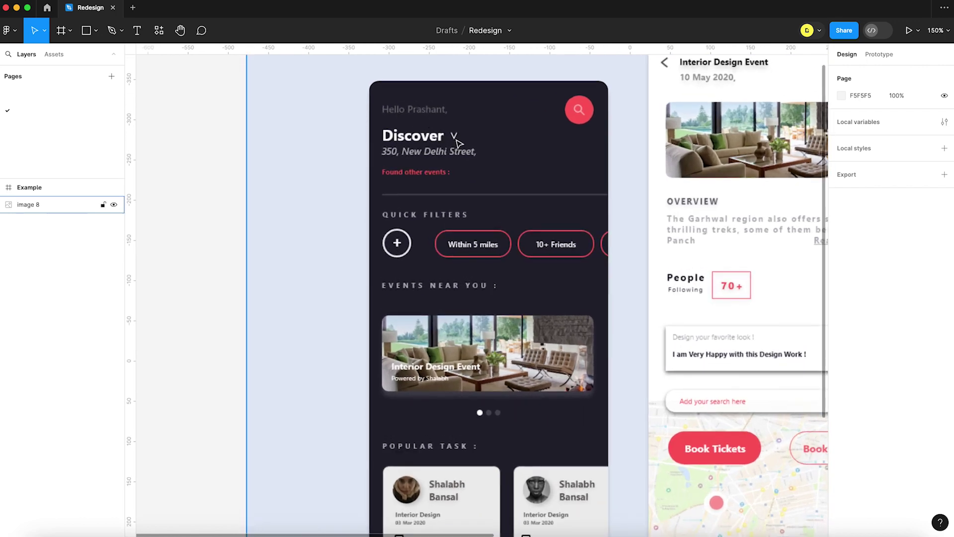
pyautogui.scroll(2, 457, 141)
pyautogui.hscroll(2, 462, 144)
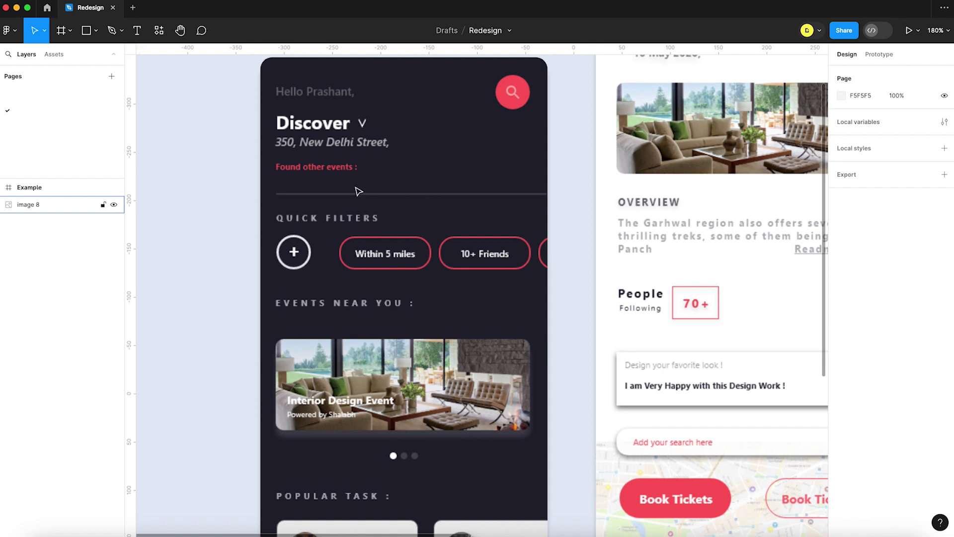
# Inspect the Discover screen's quick filters, event banner, popular task cards and bottom navigation for spacing and styling issues
pyautogui.hscroll(2, 440, 205)
pyautogui.scroll(-1, 440, 205)
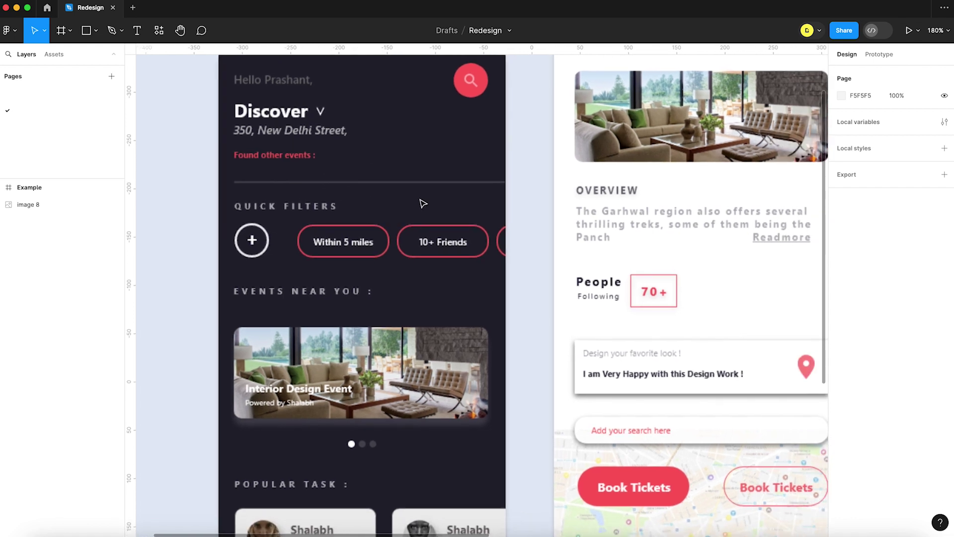
pyautogui.scroll(-2, 284, 194)
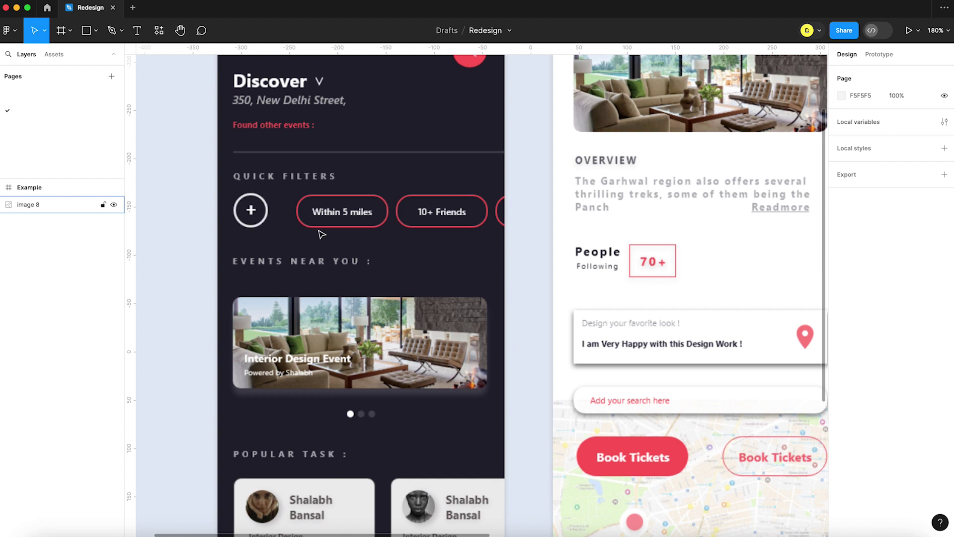
pyautogui.scroll(-2, 319, 233)
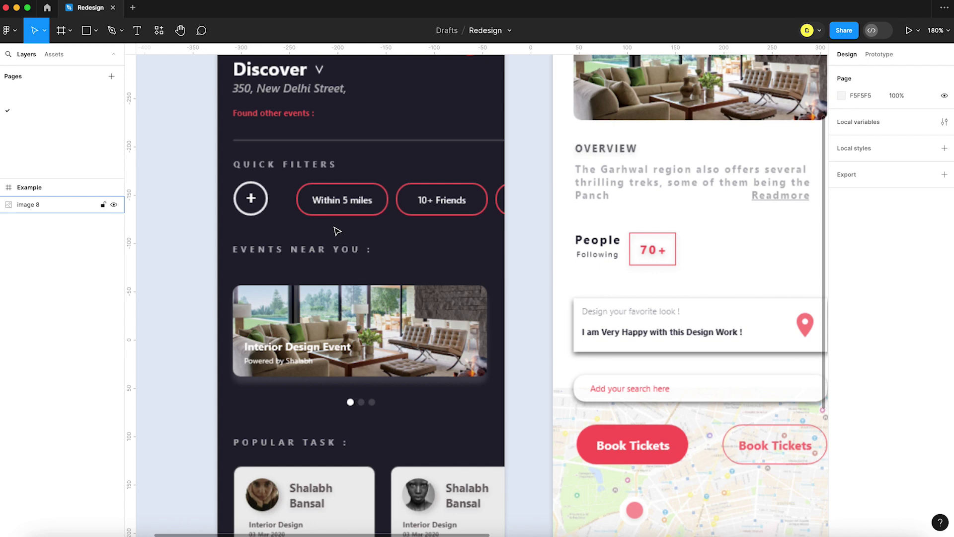
pyautogui.scroll(-3, 337, 231)
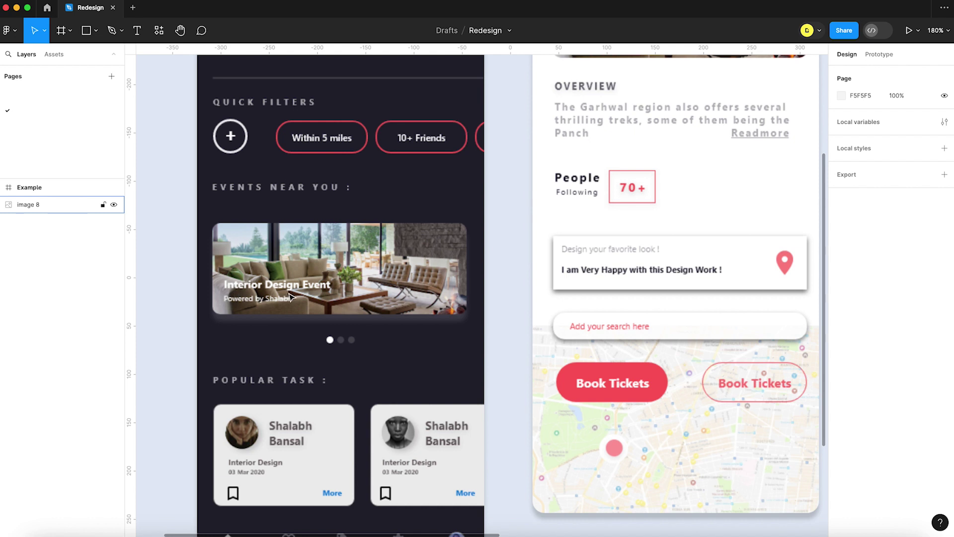
pyautogui.scroll(-4, 290, 297)
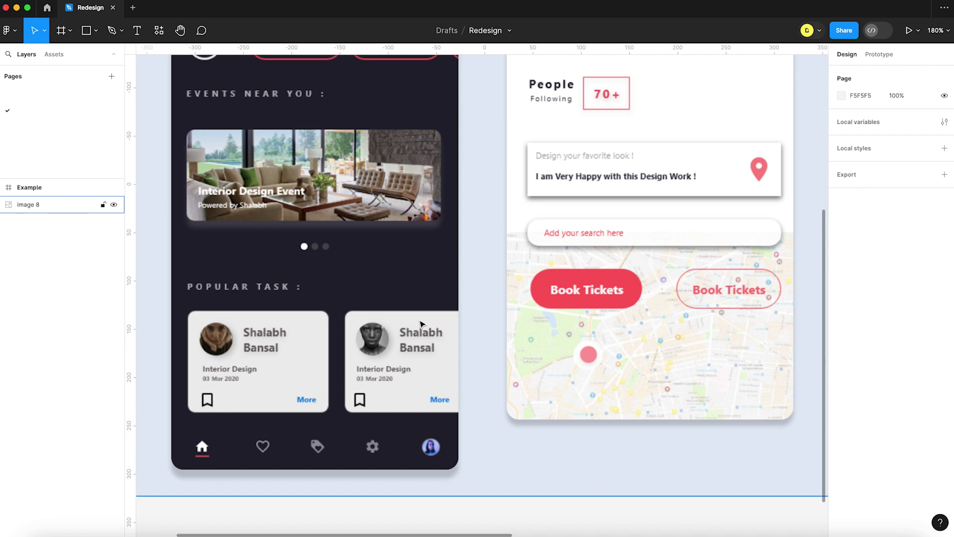
pyautogui.scroll(-10, 421, 324)
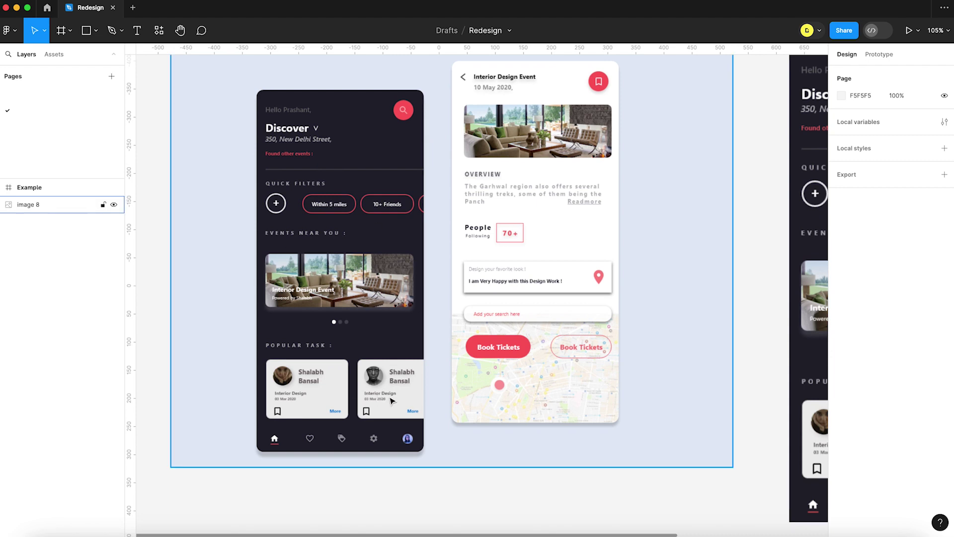
# Compare the original Interior Design mockups with the lower cards and navigation bar of the Example frame
pyautogui.scroll(1, 458, 411)
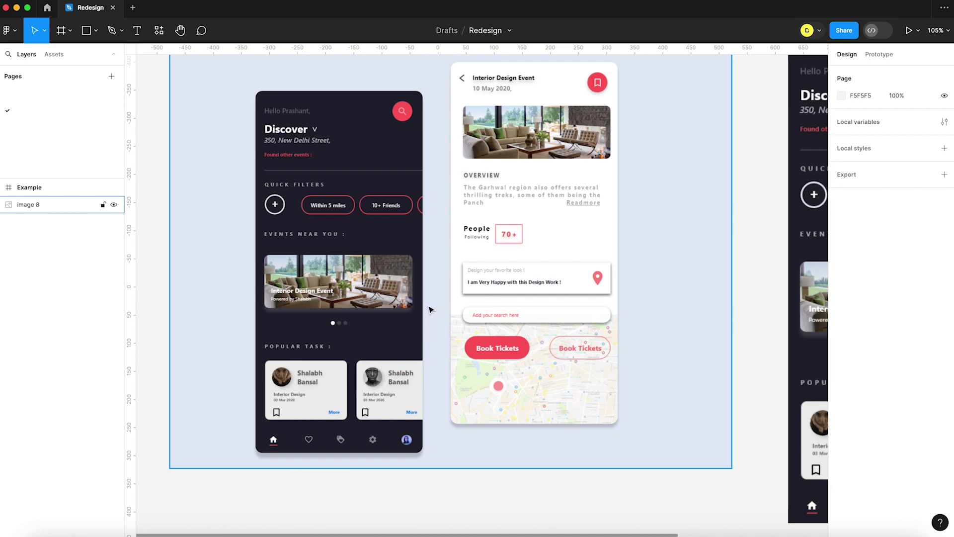
pyautogui.scroll(-3, 430, 309)
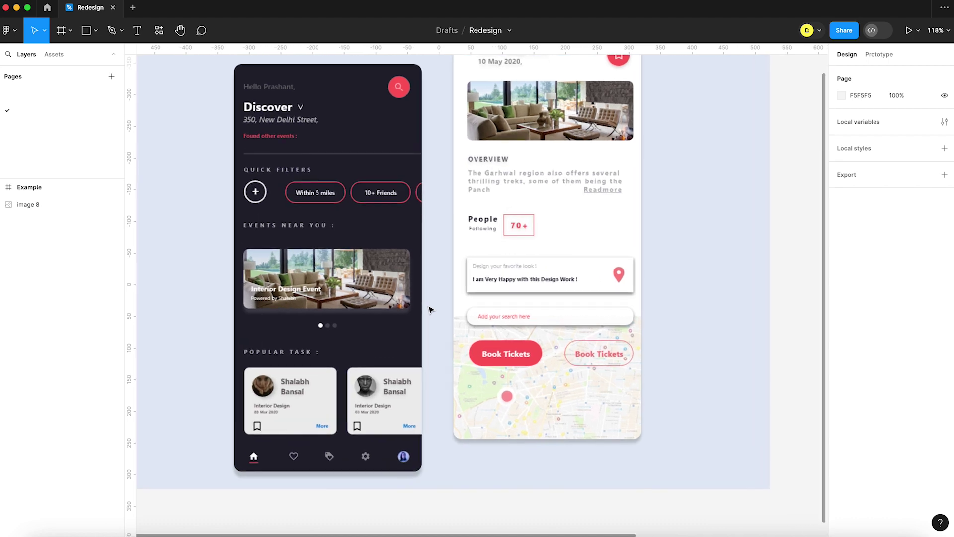
pyautogui.hscroll(5, 430, 308)
pyautogui.scroll(5, 572, 452)
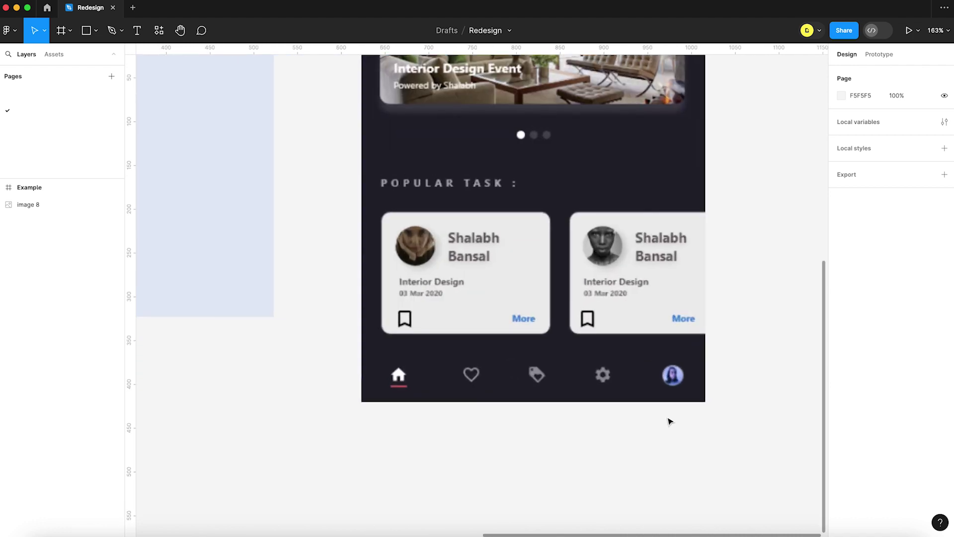
pyautogui.hscroll(3, 669, 422)
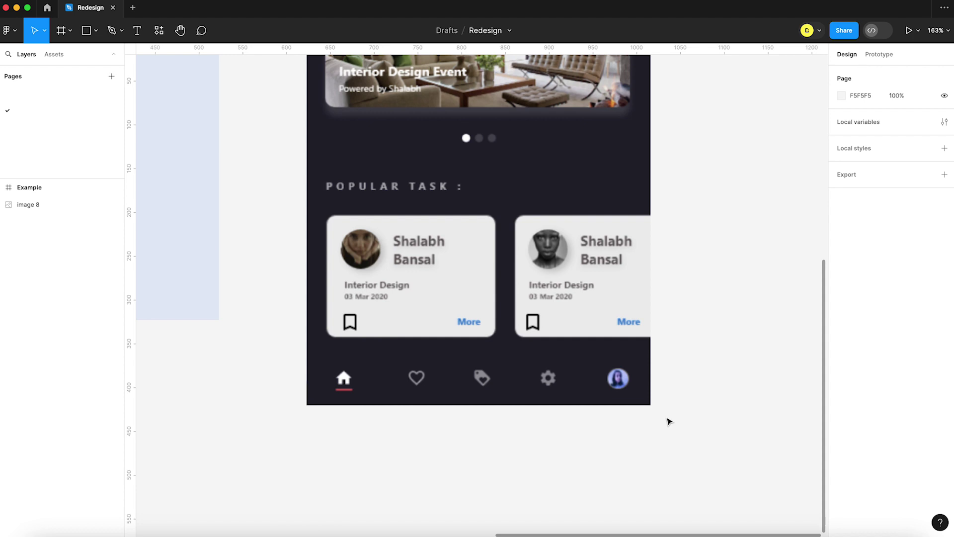
pyautogui.scroll(-3, 669, 421)
pyautogui.hscroll(-5, 669, 421)
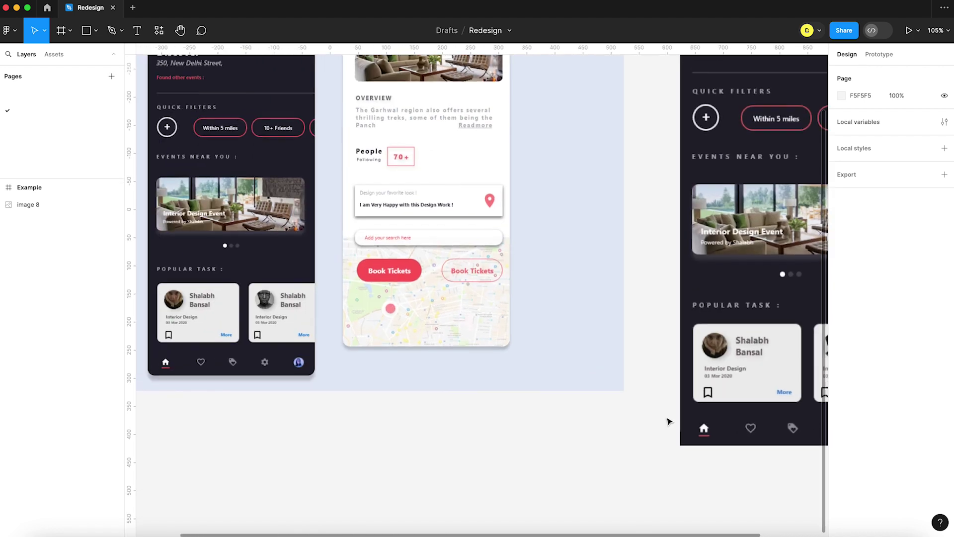
# Compare the dark Discover screen with the light event detail screen, then view them together with the Example frame
pyautogui.hscroll(-2, 429, 360)
pyautogui.scroll(2, 429, 361)
pyautogui.scroll(3, 430, 361)
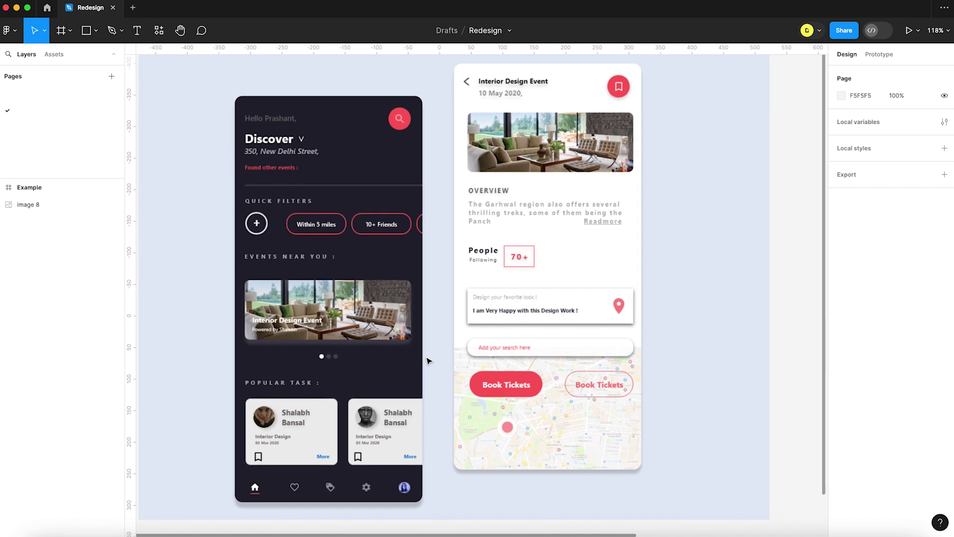
pyautogui.hscroll(2, 429, 362)
pyautogui.scroll(-1, 428, 361)
pyautogui.click(428, 361)
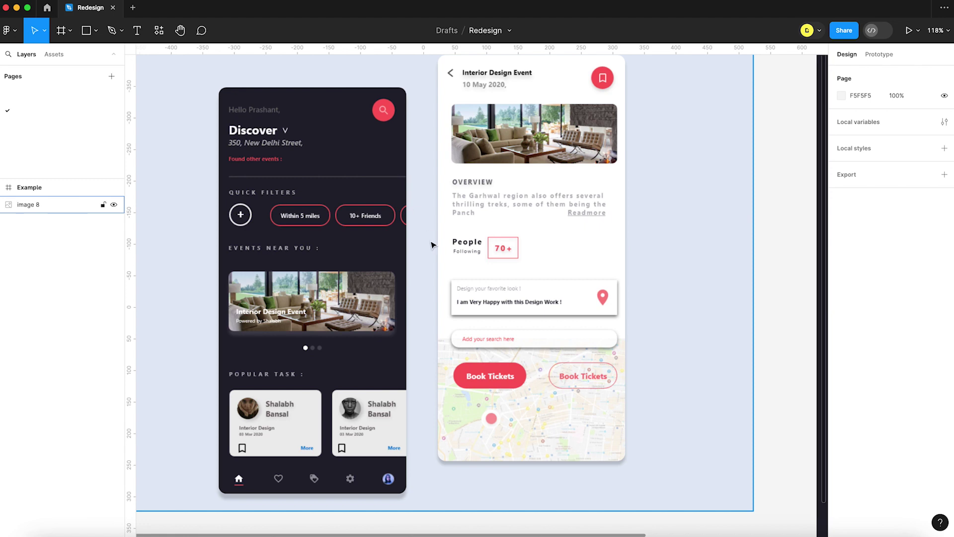
pyautogui.scroll(2, 431, 244)
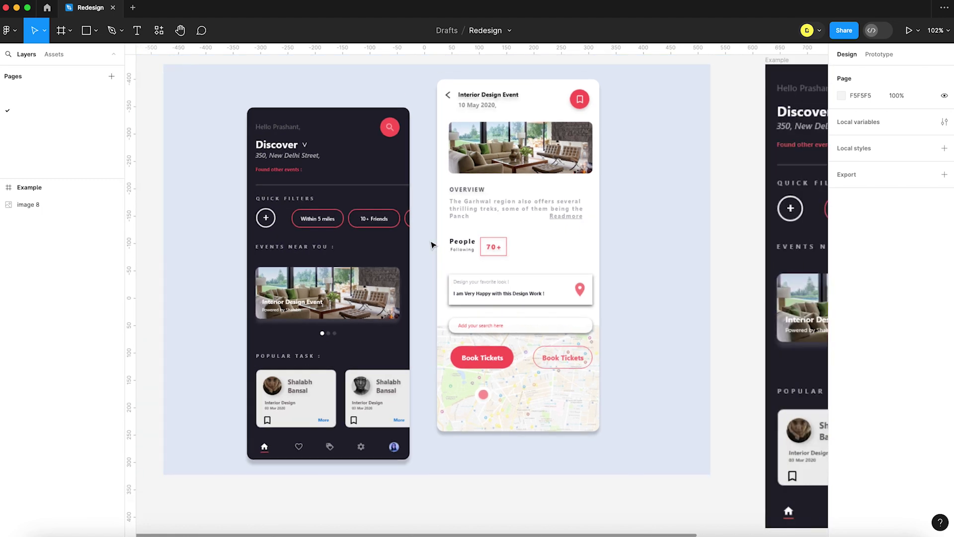
pyautogui.scroll(-1, 433, 245)
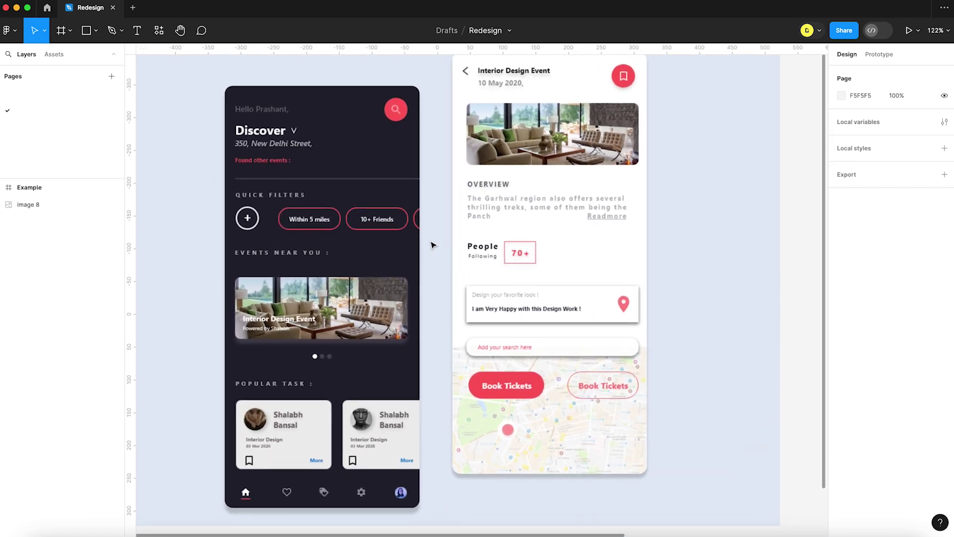
pyautogui.scroll(1, 433, 245)
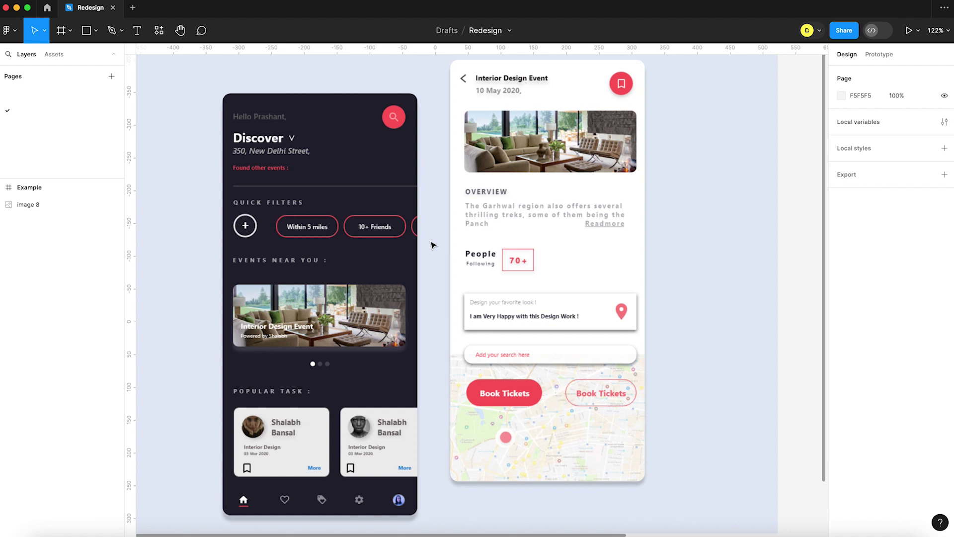
pyautogui.scroll(-4, 432, 245)
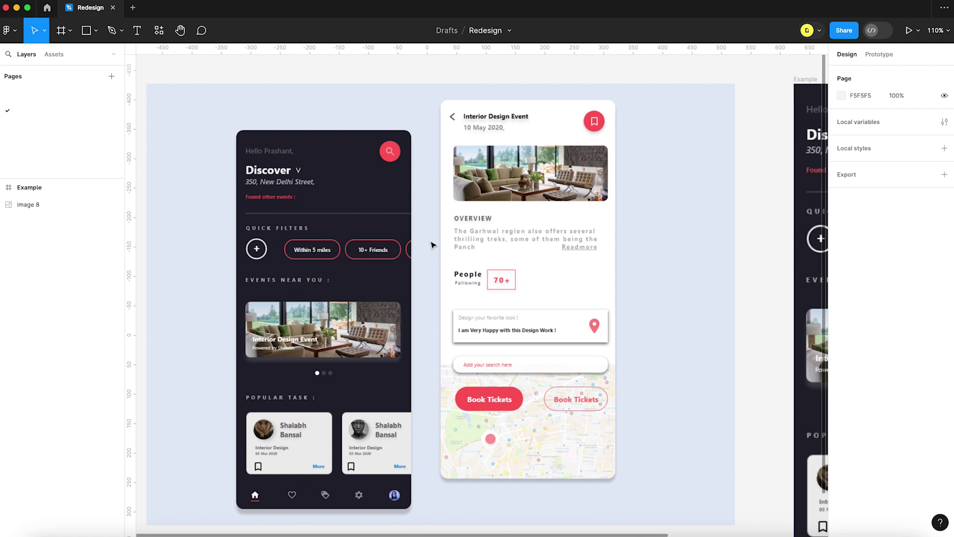
pyautogui.scroll(-3, 432, 245)
pyautogui.hscroll(3, 432, 244)
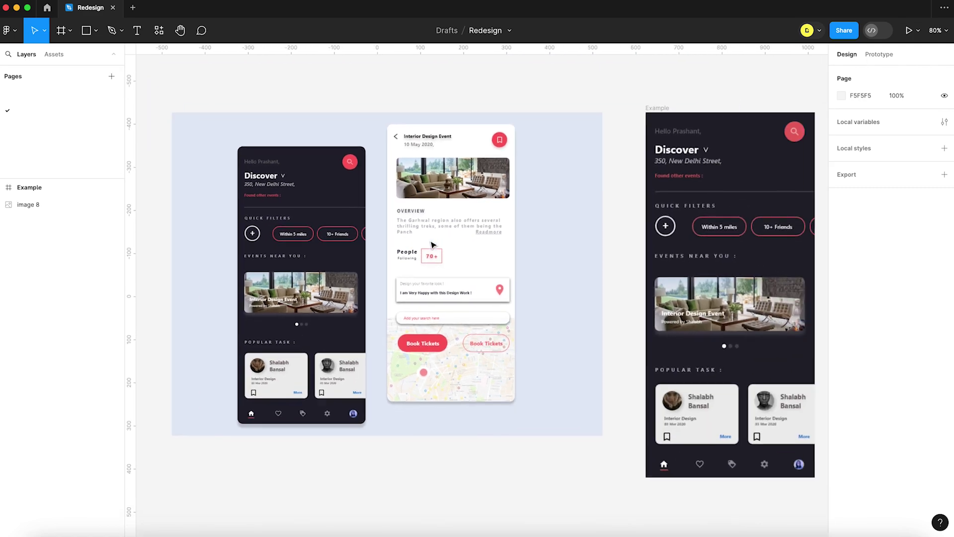
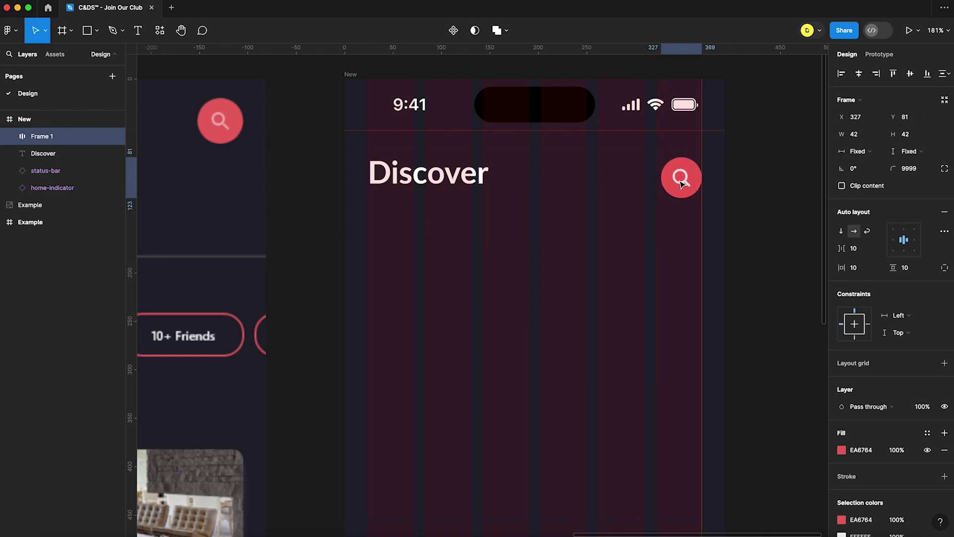
# Deselect the search button, hide the layout grids and compare the New screen's header with the Example
pyautogui.click(712, 149)
pyautogui.scroll(-5, 712, 144)
pyautogui.scroll(3, 688, 231)
pyautogui.hotkey('shift', 'g')
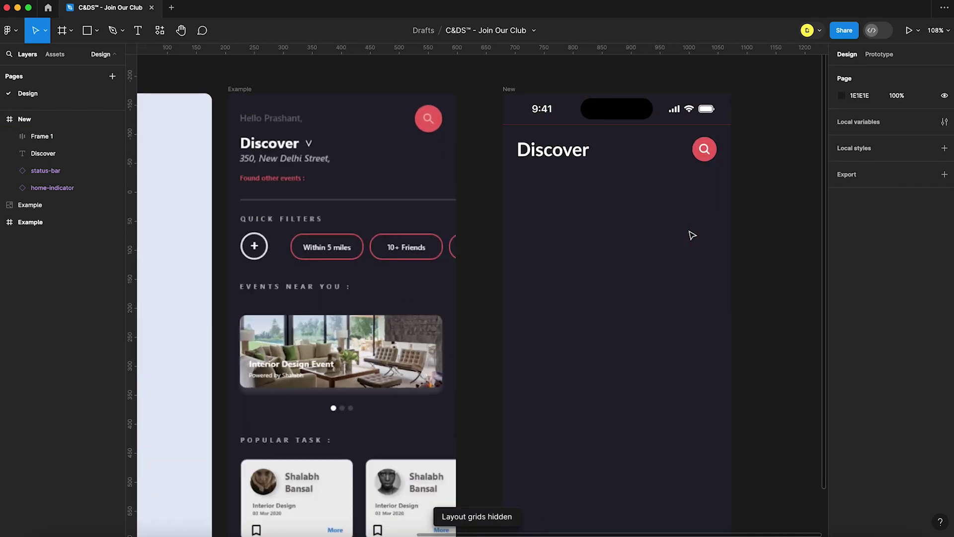
pyautogui.hscroll(-1, 685, 233)
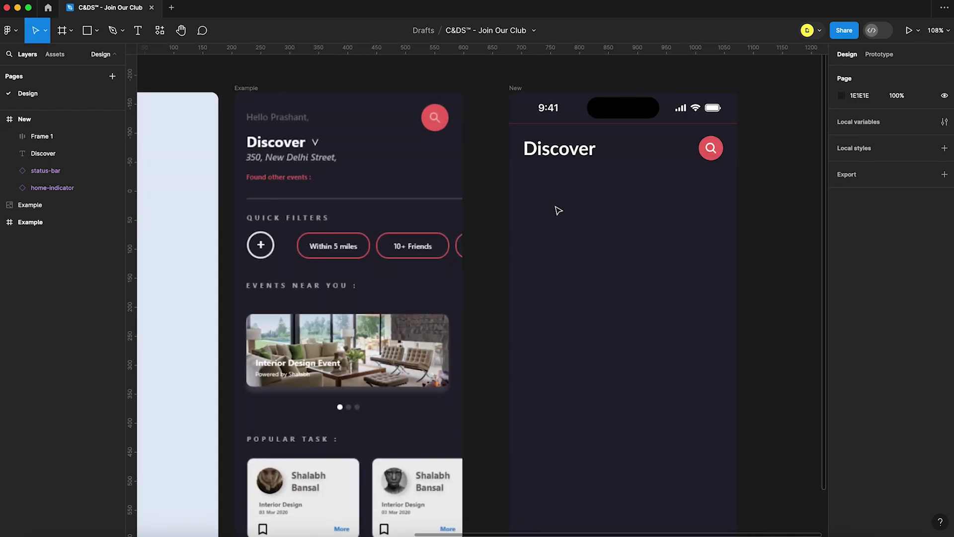
# Add the text "Within 5 miles" below the Discover title at font size 14
pyautogui.scroll(1, 625, 178)
pyautogui.press('t')
pyautogui.click(546, 202)
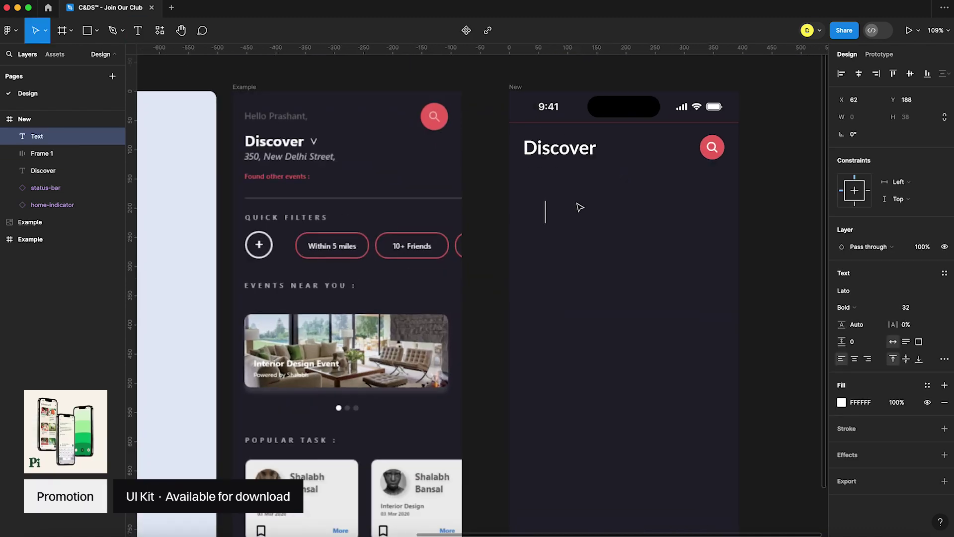
pyautogui.write('Within 5 miles')
pyautogui.press('super+a')
pyautogui.click(907, 307)
pyautogui.write('14')
# Turn the "Within 5 miles" text into an auto layout pill outlined in EA6764, with 16 horizontal and 8 vertical padding
pyautogui.hotkey('shift', 'a')
pyautogui.click(712, 147)
pyautogui.click(861, 450)
pyautogui.click(598, 218)
pyautogui.click(854, 267)
pyautogui.write('16')
pyautogui.press('Tab')
pyautogui.write('8')
# Duplicate the filter pill to build a round white "+" button and two more pills reading "Friends (10+)" and "Popularity"
pyautogui.moveTo(595, 219); pyautogui.dragTo(727, 190)
pyautogui.write('+')
pyautogui.click(567, 233)
pyautogui.doubleClick(652, 188)
pyautogui.write('Friends (10+)')
pyautogui.doubleClick(724, 190)
pyautogui.write('Popularity')
# Select the three filter pills and space them 12 apart
pyautogui.click(591, 191)
pyautogui.keyDown('shift'); pyautogui.click(653, 190); pyautogui.keyUp('shift')
pyautogui.keyDown('shift'); pyautogui.click(716, 190); pyautogui.keyUp('shift')
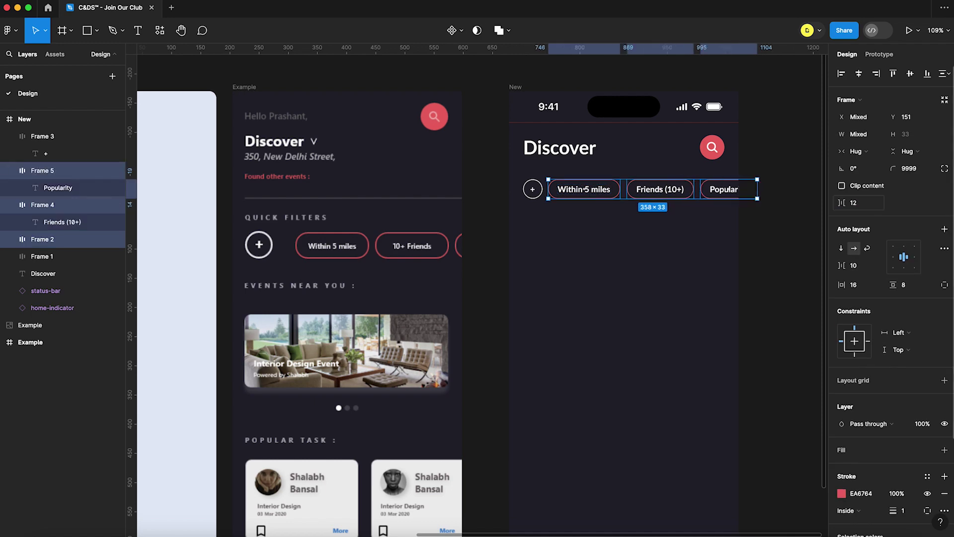
# Show the layout grids and draw a 1 × 33 white divider at 20% opacity beside the "+" button, nudging it closer
pyautogui.scroll(3, 620, 184)
pyautogui.moveTo(539, 192)
pyautogui.mouseDown()
pyautogui.moveTo(566, 193)
pyautogui.moveTo(567, 310)
pyautogui.mouseUp()
pyautogui.scroll(10, 525, 181)
pyautogui.hotkey('shift', 'g')
pyautogui.press('r')
pyautogui.click(907, 117)
pyautogui.write('33white')
pyautogui.press('Return')
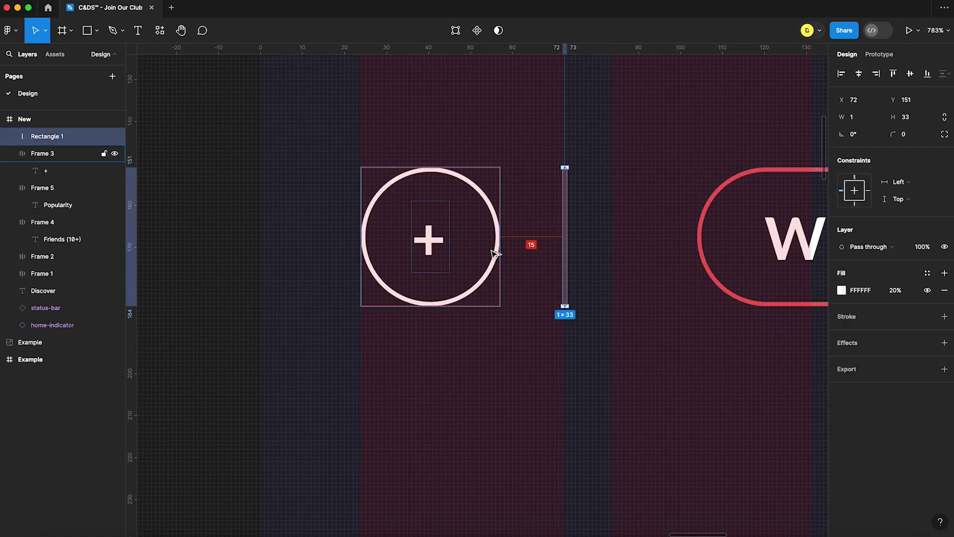
pyautogui.press('Left')
pyautogui.press('Left')
pyautogui.press('Left')
# Combine the "+" button, divider and three pills into a horizontal auto layout with 12 spacing, and move it up to Y 139
pyautogui.scroll(-5, 495, 251)
pyautogui.click(580, 247)
pyautogui.click(588, 248)
pyautogui.click(420, 245)
pyautogui.keyDown('shift'); pyautogui.click(444, 246); pyautogui.keyUp('shift')
pyautogui.keyDown('shift'); pyautogui.click(497, 246); pyautogui.keyUp('shift')
pyautogui.keyDown('shift'); pyautogui.click(606, 246); pyautogui.keyUp('shift')
pyautogui.keyDown('shift'); pyautogui.click(693, 246); pyautogui.keyUp('shift')
pyautogui.click(942, 74)
pyautogui.hotkey('shift', 'a')
pyautogui.moveTo(513, 250); pyautogui.dragTo(512, 240)
pyautogui.press('alt')
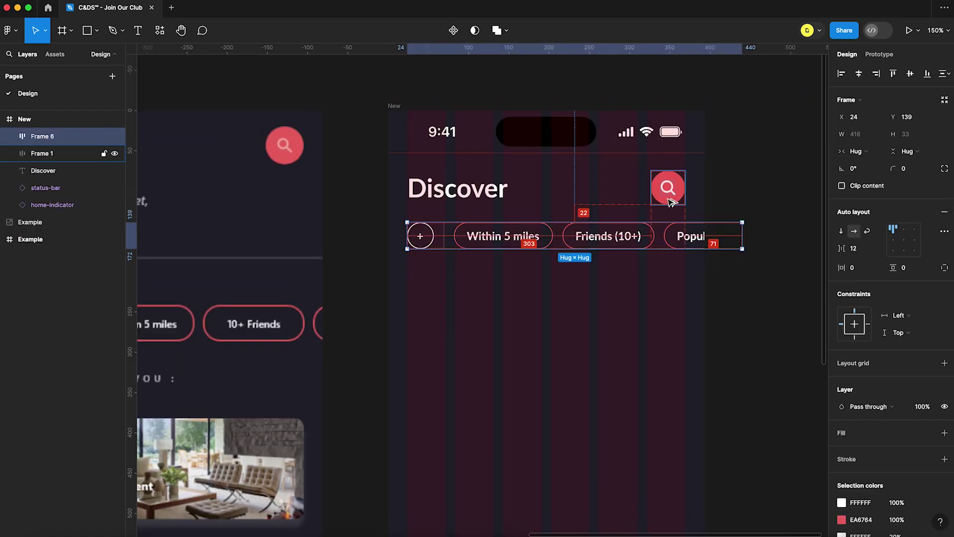
# Hide the layout grids and review the finished filter row against the Example screen
pyautogui.click(693, 337)
pyautogui.hotkey('shift', 'g')
pyautogui.scroll(-5, 692, 336)
pyautogui.scroll(3, 666, 253)
pyautogui.scroll(1, 639, 250)
pyautogui.scroll(-1, 638, 250)
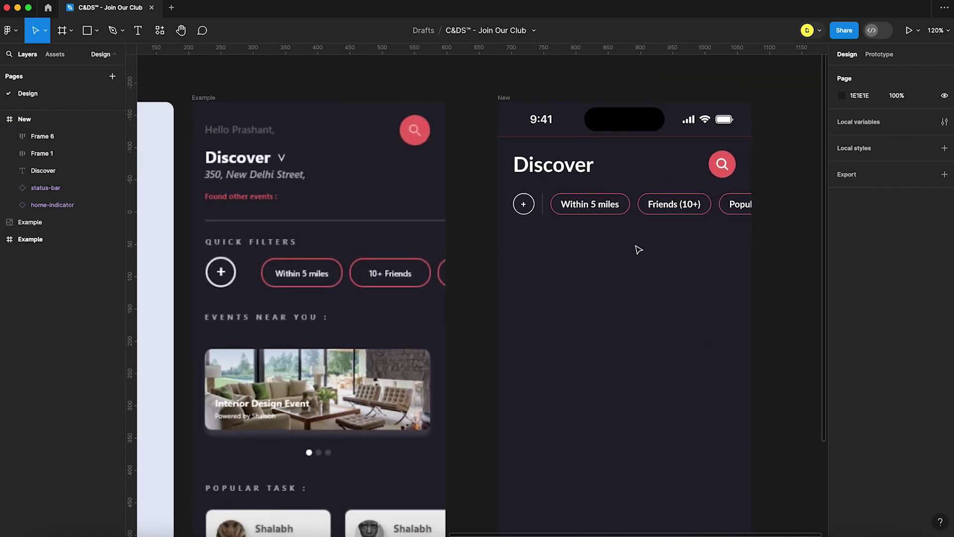
# Move the location pin icon up below the filter row and add the text "Nearby" beside it
pyautogui.scroll(-1, 496, 275)
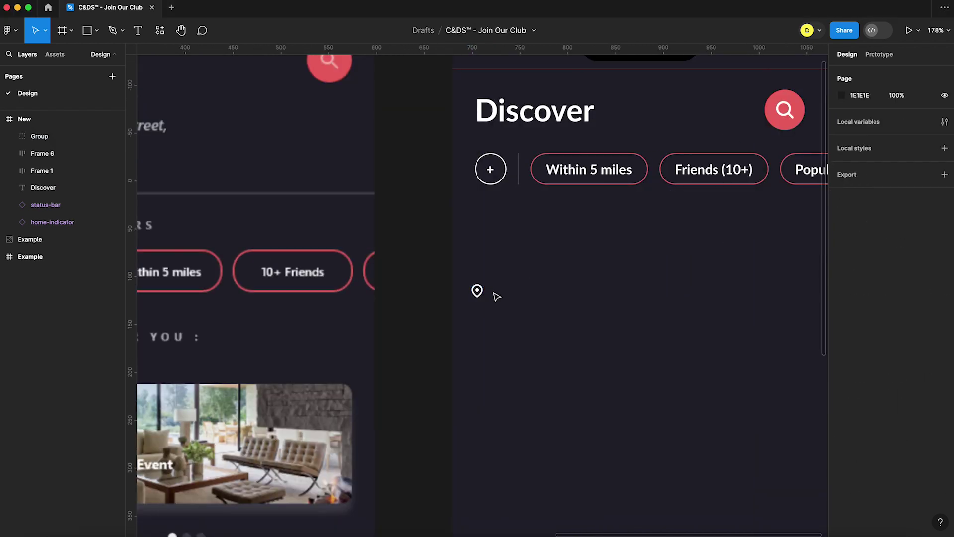
pyautogui.scroll(-5, 494, 294)
pyautogui.click(501, 245)
pyautogui.scroll(3, 500, 248)
pyautogui.press('t')
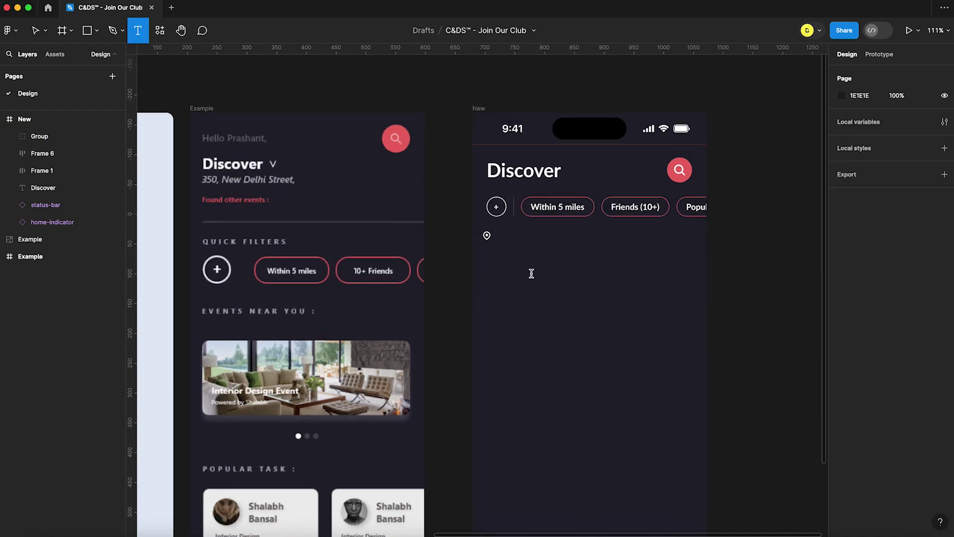
pyautogui.click(531, 275)
pyautogui.write('Nearby')
pyautogui.scroll(5, 528, 283)
pyautogui.moveTo(550, 282); pyautogui.dragTo(496, 209)
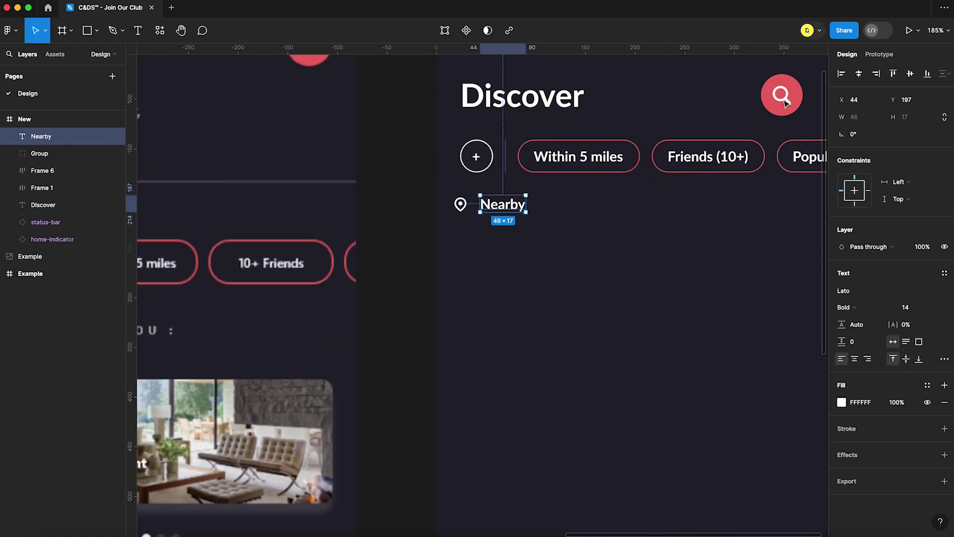
# Recolour the location pin icon and the "Nearby" text to EA6764
pyautogui.click(462, 209)
pyautogui.keyDown('shift'); pyautogui.click(502, 205); pyautogui.keyUp('shift')
pyautogui.scroll(-3, 884, 465)
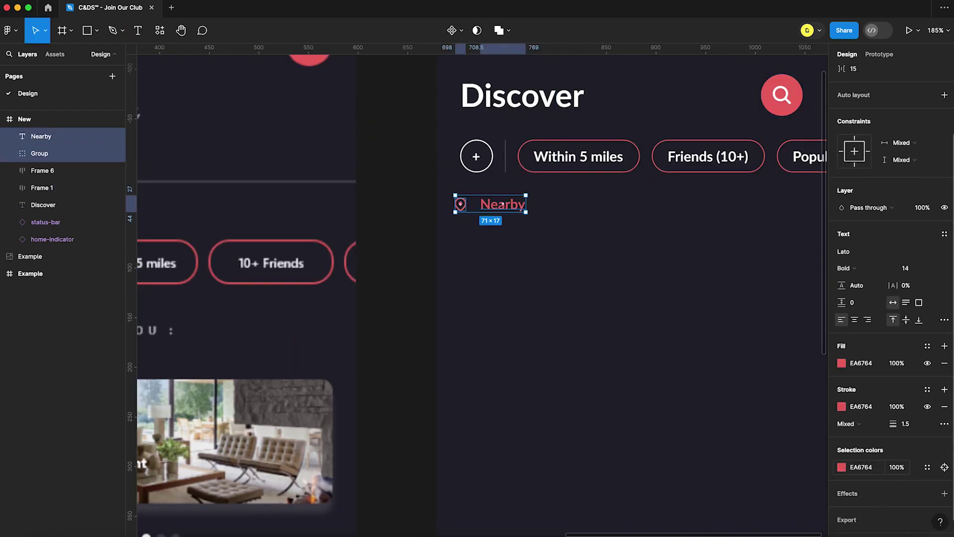
# Space the pin icon and "Nearby" 12 apart and align them with the Discover title's left edge
pyautogui.scroll(3, 885, 448)
pyautogui.click(864, 151)
pyautogui.write('12')
pyautogui.press('Return')
pyautogui.moveTo(486, 208); pyautogui.dragTo(491, 209)
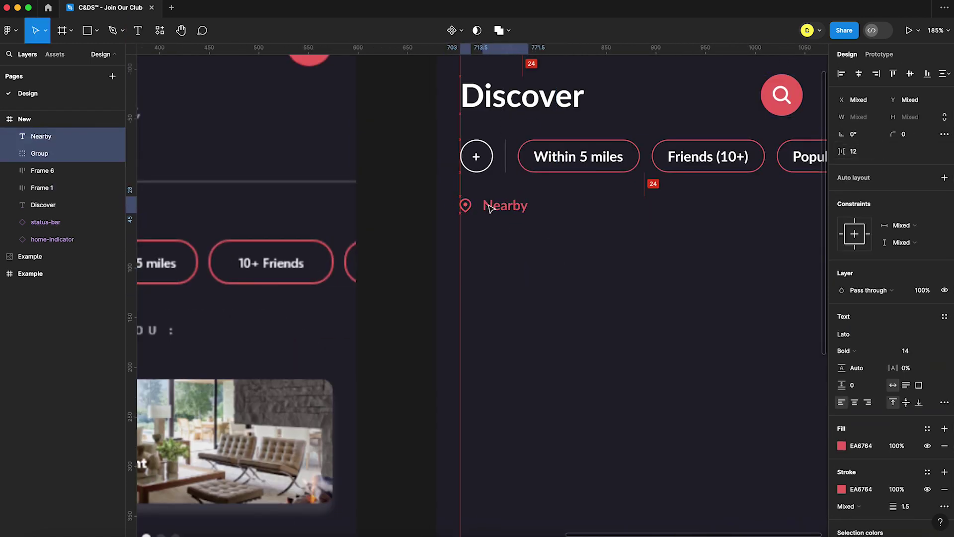
# Draw a 392 × 1 divider across the New frame between the filter row and "Nearby", filled with FFFFFF
pyautogui.scroll(-3, 449, 249)
pyautogui.press('r')
pyautogui.moveTo(371, 217); pyautogui.dragTo(647, 217)
pyautogui.click(867, 290)
pyautogui.write('fff')
pyautogui.press('Return')
# Give the divider a Diamond gradient fill at 10% layer opacity and nudge it down to Y 190
pyautogui.click(841, 290)
pyautogui.click(727, 191)
pyautogui.click(724, 216)
pyautogui.click(723, 262)
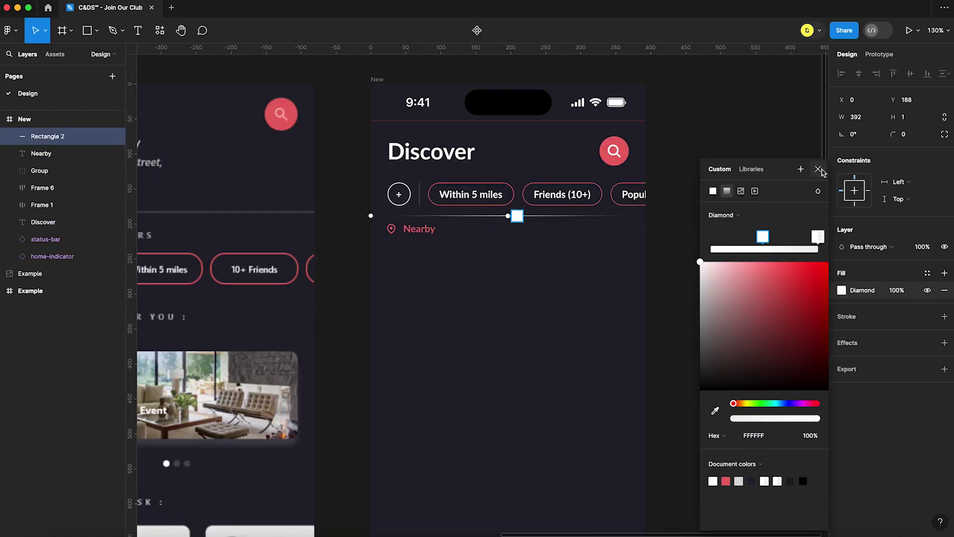
pyautogui.click(818, 170)
pyautogui.press('1')
pyautogui.scroll(3, 517, 252)
pyautogui.press('Down')
pyautogui.press('Down')
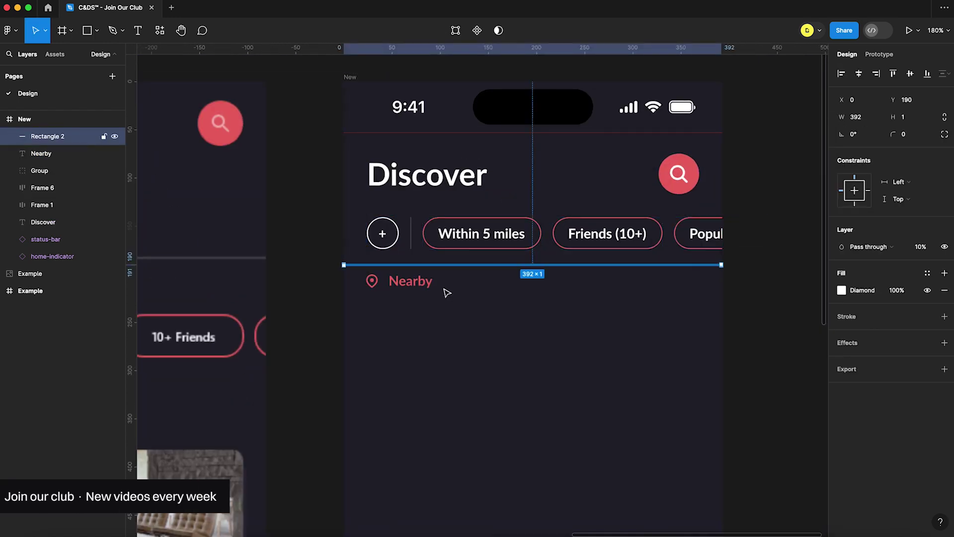
# Tighten the spacing between the pin icon and "Nearby" to 4
pyautogui.moveTo(355, 277); pyautogui.dragTo(411, 294)
pyautogui.click(860, 151)
pyautogui.write('4')
pyautogui.press('Return')
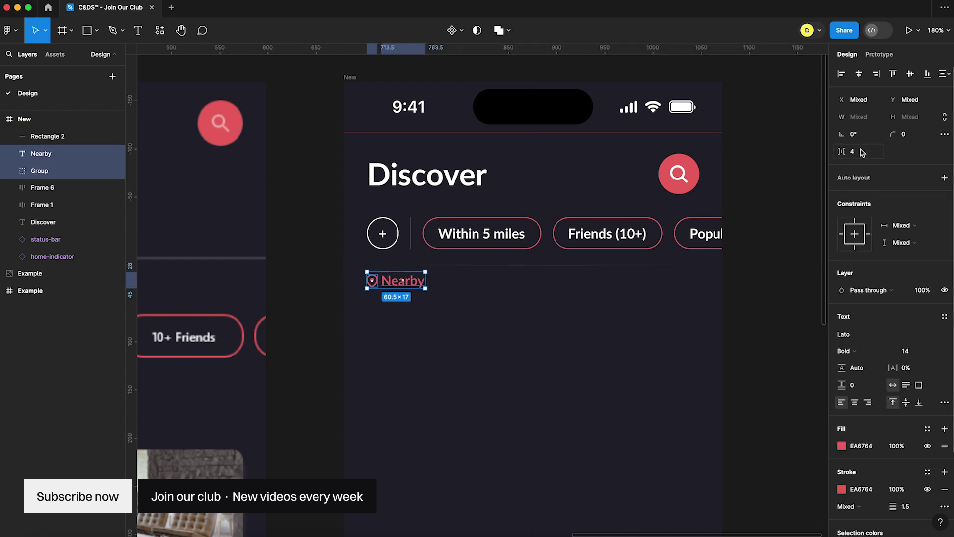
pyautogui.click(500, 279)
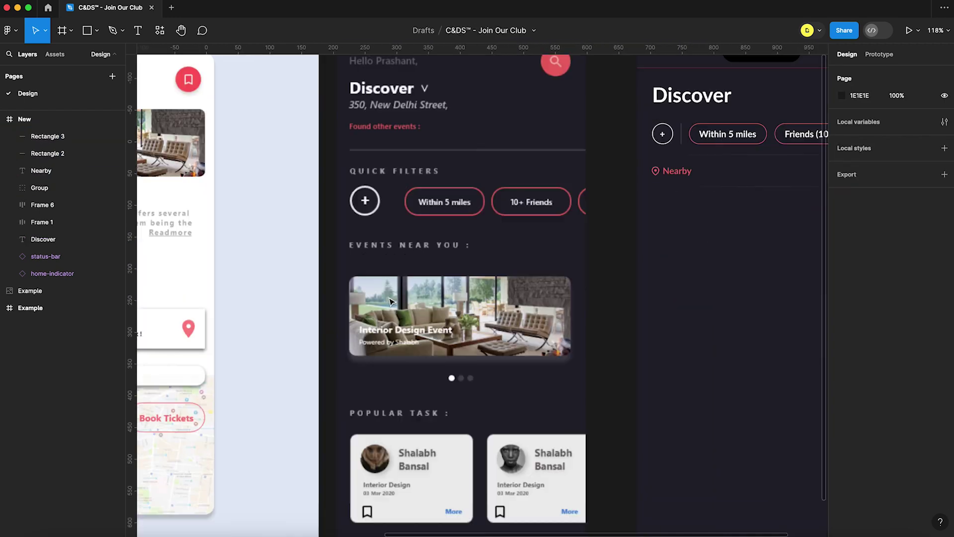
pyautogui.hscroll(4, 391, 302)
pyautogui.scroll(1, 391, 302)
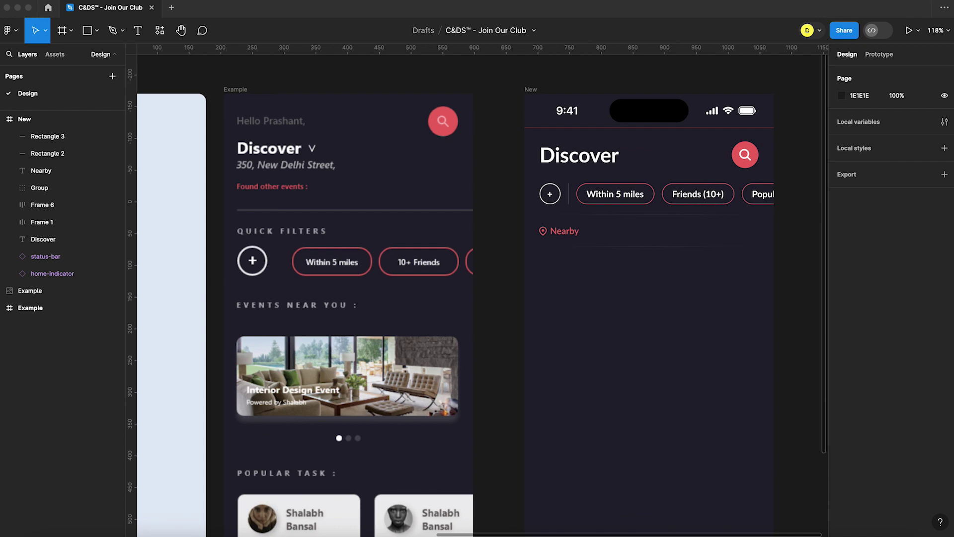
# Paste a 20 × 20 chevron icon, set it to 50% opacity and align it with the layout grid's right edge on the Nearby line
pyautogui.press('super+v')
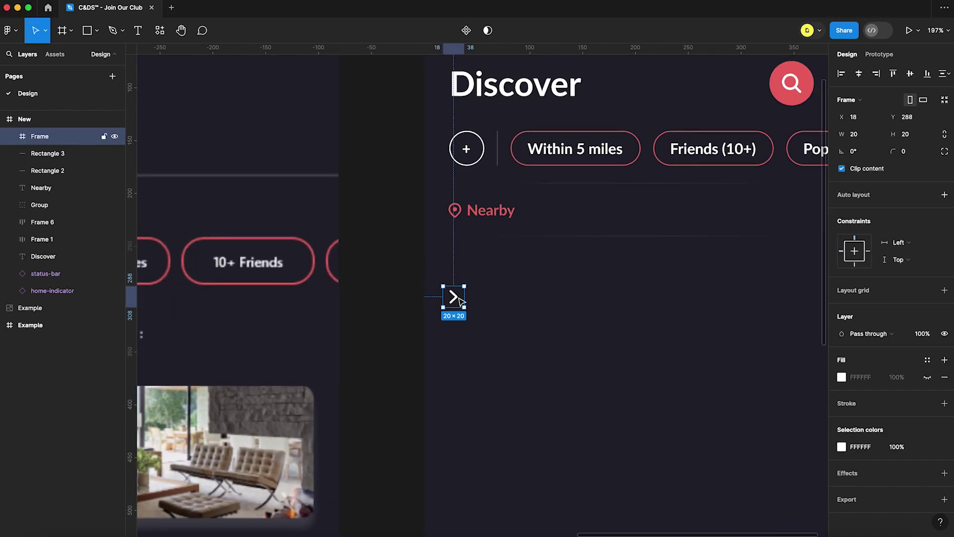
pyautogui.scroll(-4, 455, 302)
pyautogui.press('5')
pyautogui.moveTo(455, 296); pyautogui.dragTo(694, 245)
pyautogui.scroll(4, 646, 249)
pyautogui.hotkey('shift', 'g')
pyautogui.scroll(-4, 695, 245)
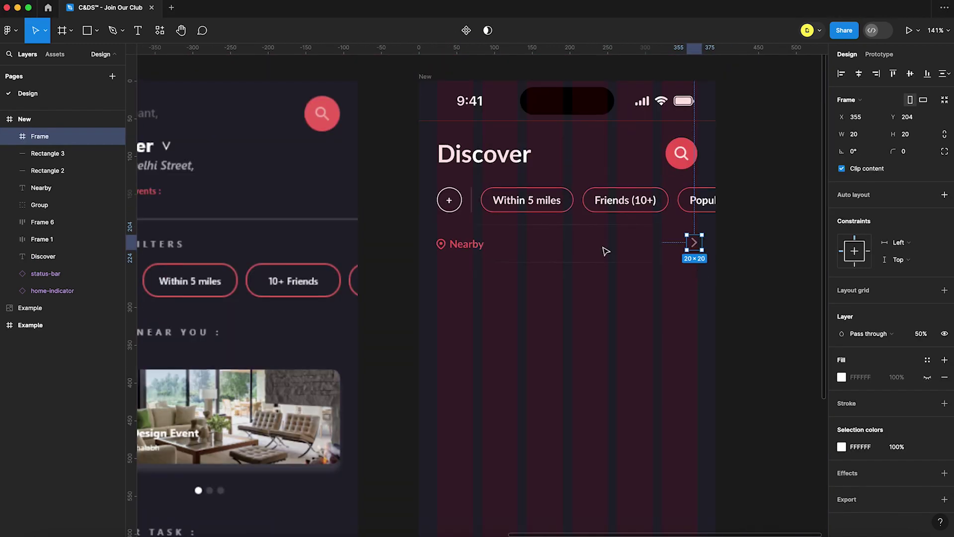
pyautogui.keyDown('shift'); pyautogui.click(466, 244); pyautogui.keyUp('shift')
pyautogui.click(761, 288)
pyautogui.hotkey('shift', 'g')
# Add the Example screen's street address as text on the Nearby line at 50% opacity, just before the chevron
pyautogui.scroll(-3, 760, 288)
pyautogui.press('t')
pyautogui.click(627, 233)
pyautogui.write('350, New')
pyautogui.scroll(5, 250, 169)
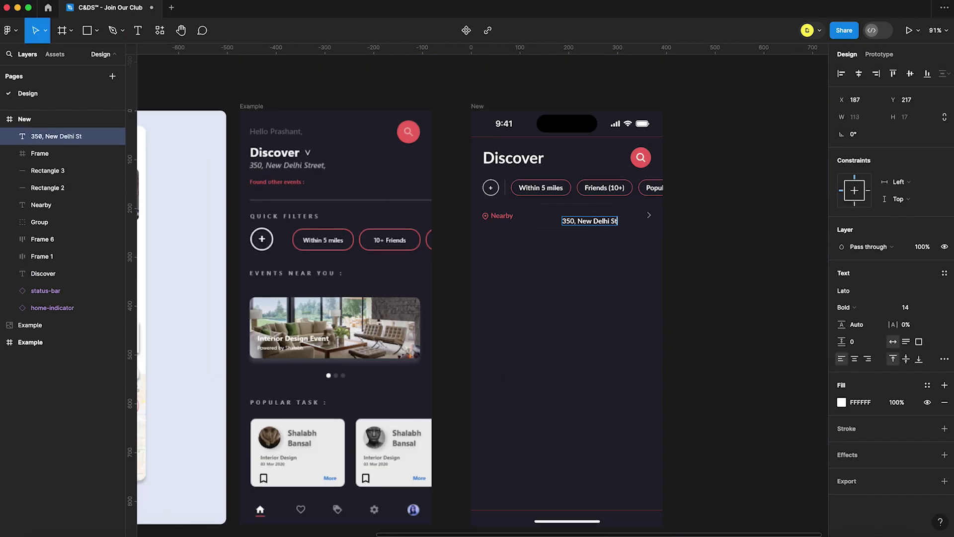
pyautogui.press('5')
pyautogui.moveTo(620, 218); pyautogui.dragTo(645, 219)
pyautogui.hotkey('shift', 'Left')
pyautogui.press('Right')
pyautogui.press('Right')
# Vertically centre the pin icon, "Nearby", address text and chevron with one another
pyautogui.click(702, 318)
pyautogui.scroll(-3, 652, 259)
pyautogui.moveTo(708, 236); pyautogui.dragTo(460, 223)
pyautogui.click(910, 73)
pyautogui.click(737, 233)
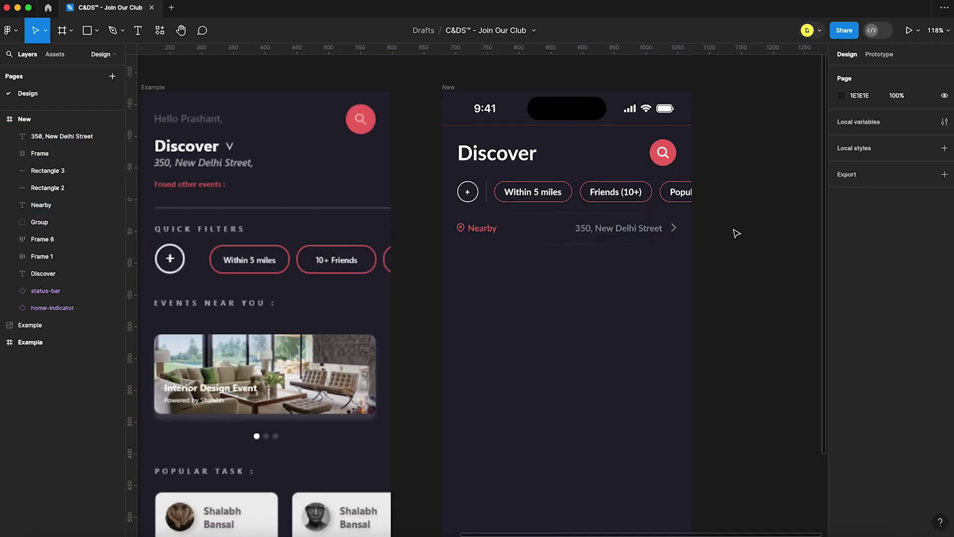
# Duplicate the Discover title below the location line, set its size to 20 and change the text to "Events near you"
pyautogui.scroll(-3, 736, 233)
pyautogui.moveTo(600, 142); pyautogui.dragTo(600, 240)
pyautogui.click(916, 311)
pyautogui.write('20')
pyautogui.press('Return')
pyautogui.press('Return')
pyautogui.write('Events near you')
pyautogui.click(622, 320)
pyautogui.scroll(3, 615, 248)
pyautogui.click(643, 315)
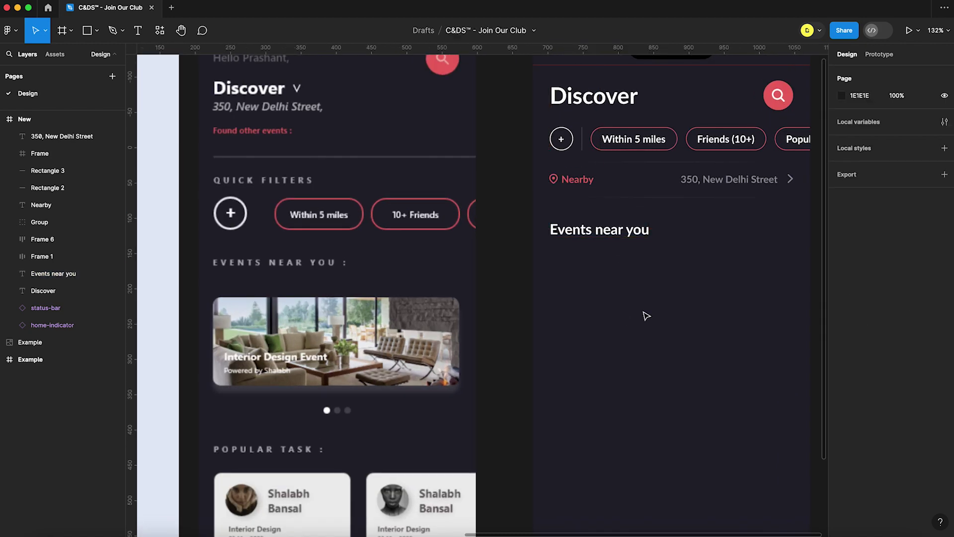
# Using the layout grid as a guide, draw a 286 × 220 rectangle under "Events near you" with corner radius 8
pyautogui.scroll(-3, 646, 316)
pyautogui.scroll(3, 598, 283)
pyautogui.hotkey('ctrl', 'g')
pyautogui.press('r')
pyautogui.moveTo(490, 212); pyautogui.dragTo(706, 379)
pyautogui.click(905, 135)
pyautogui.write('8')
pyautogui.press('Return')
pyautogui.click(796, 184)
# Duplicate the card rectangle to its right with a 12 gap and hide the layout grids
pyautogui.scroll(-3, 673, 221)
pyautogui.moveTo(555, 244); pyautogui.dragTo(710, 241)
pyautogui.click(713, 342)
pyautogui.hotkey('ctrl', 'g')
pyautogui.scroll(2, 713, 342)
# Move both card rectangles up, closer to the "Events near you" heading
pyautogui.click(671, 295)
pyautogui.keyDown('shift'); pyautogui.click(725, 290); pyautogui.keyUp('shift')
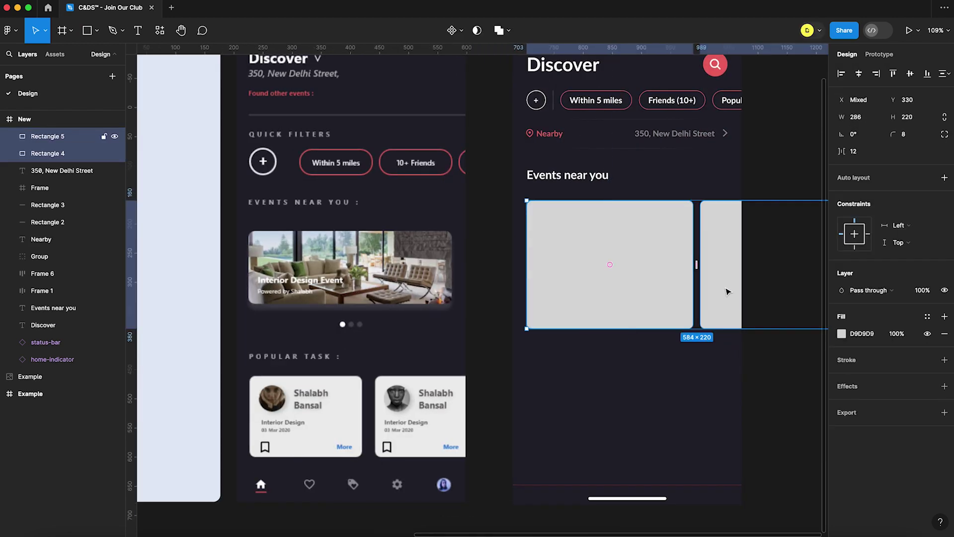
pyautogui.hotkey('shift', 'Up')
pyautogui.hotkey('shift', 'Up')
pyautogui.click(646, 173)
pyautogui.scroll(-3, 662, 362)
pyautogui.scroll(3, 663, 362)
pyautogui.scroll(-2, 605, 145)
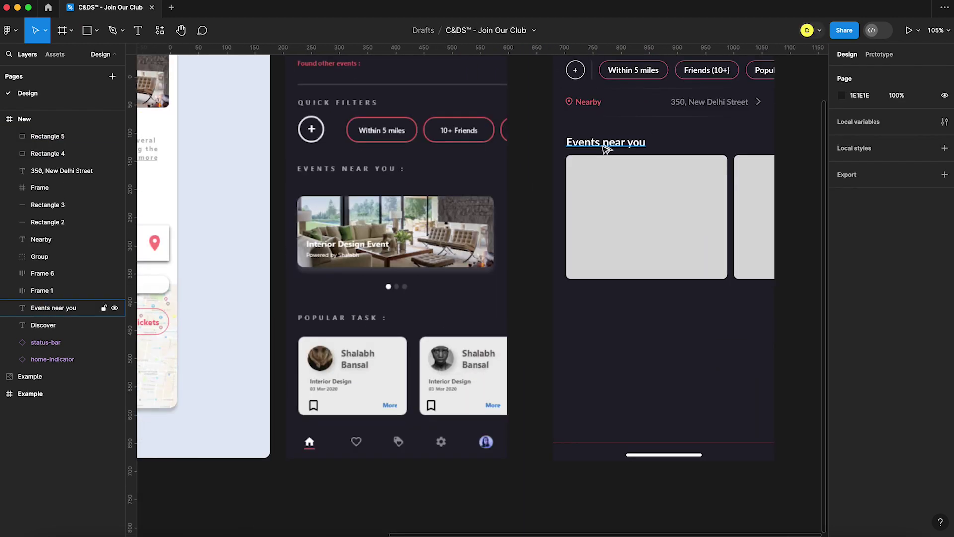
# Duplicate the "Events near you" heading below the cards and change its text to "Popular task"
pyautogui.moveTo(605, 144); pyautogui.dragTo(603, 330)
pyautogui.doubleClick(603, 330)
pyautogui.write('Popular task')
pyautogui.click(628, 346)
pyautogui.hscroll(2, 632, 347)
pyautogui.scroll(1, 632, 348)
# Duplicate "Popular task" directly under the first card as a size 16 title reading "Interior Design Event"
pyautogui.moveTo(557, 361); pyautogui.dragTo(558, 333)
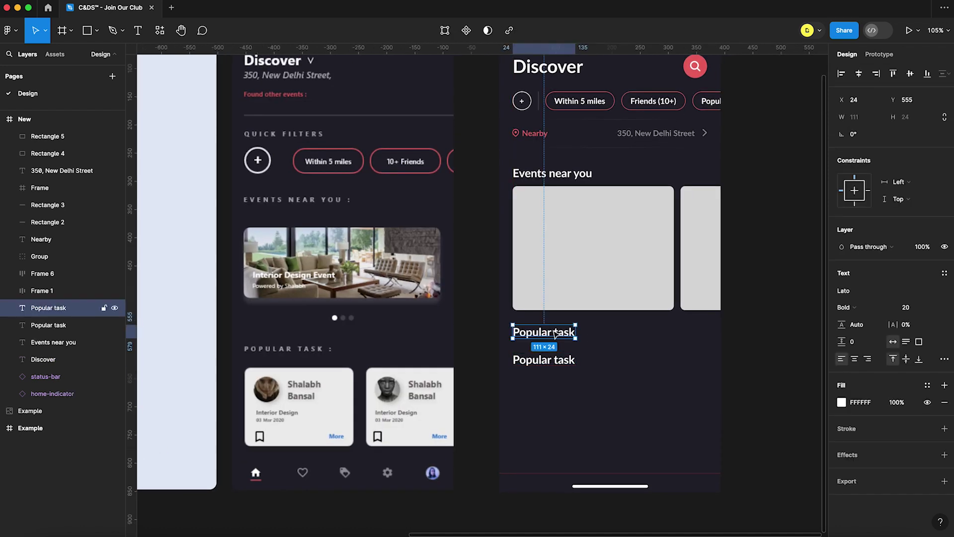
pyautogui.click(906, 307)
pyautogui.write('16')
pyautogui.press('Return')
pyautogui.doubleClick(547, 335)
pyautogui.write('Interior Design Event')
pyautogui.press('Escape')
pyautogui.hotkey('shift', 'Up')
pyautogui.scroll(4, 560, 320)
# Duplicate the event title below itself and style the copy at size 14, Medium weight and 70% opacity
pyautogui.moveTo(559, 328); pyautogui.dragTo(559, 350)
pyautogui.click(906, 307)
pyautogui.write('14')
pyautogui.press('Return')
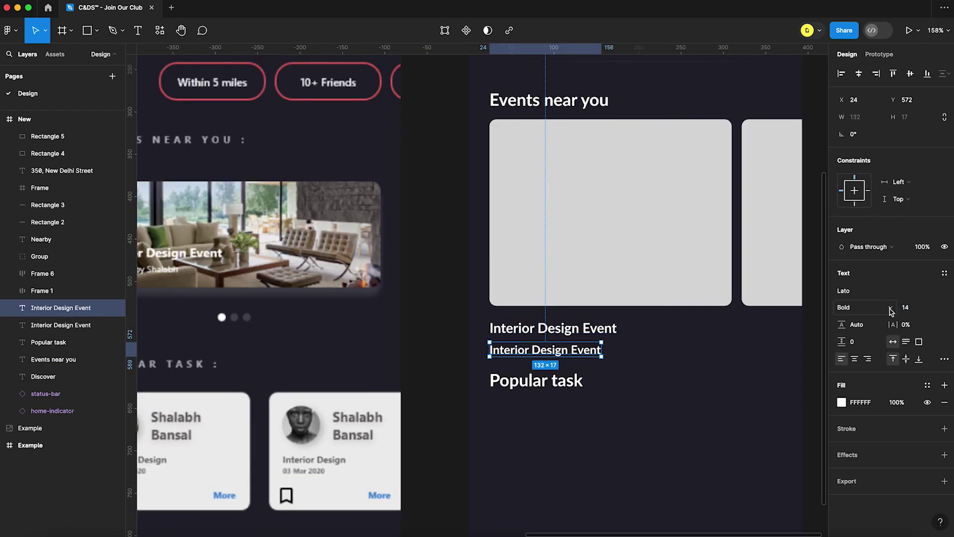
pyautogui.press('7')
pyautogui.doubleClick(550, 351)
pyautogui.click(847, 307)
pyautogui.click(855, 282)
# Change the duplicated line to "Powered by" plus the host's name from the Example, and nudge it down 4
pyautogui.press('BackSpace')
pyautogui.press('BackSpace')
pyautogui.write('red by Shalabh')
pyautogui.hscroll(-3, 691, 352)
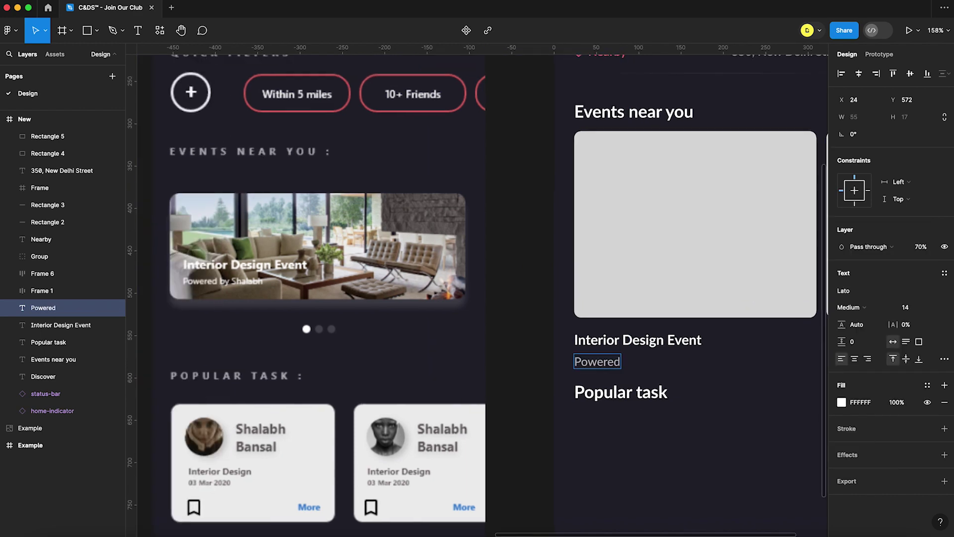
pyautogui.press('Escape')
pyautogui.press('Down')
pyautogui.press('Down')
pyautogui.press('Down')
pyautogui.press('Down')
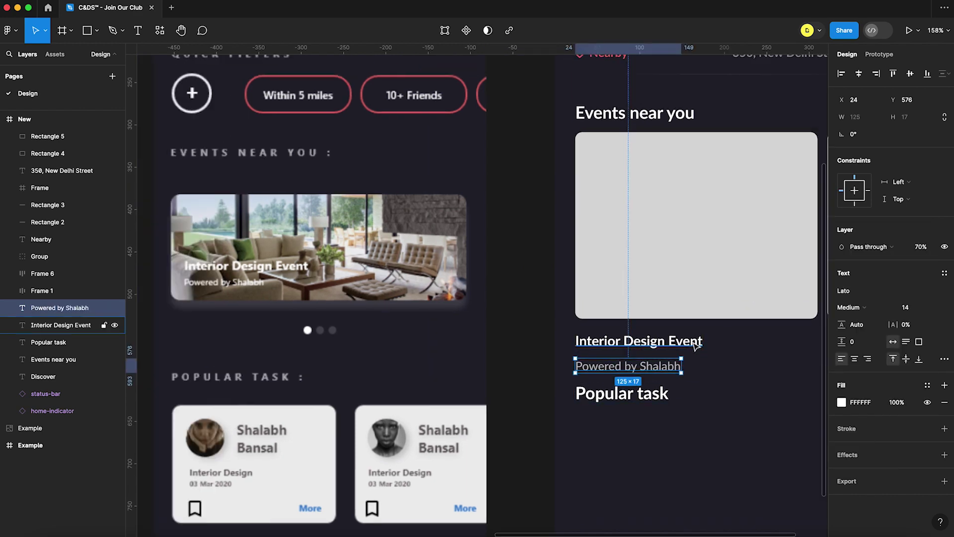
pyautogui.click(713, 356)
# Move the "Popular task" heading further down to leave space under the event's "Powered by" line
pyautogui.scroll(-4, 712, 356)
pyautogui.hscroll(2, 713, 357)
pyautogui.scroll(5, 584, 359)
pyautogui.moveTo(575, 382); pyautogui.dragTo(575, 420)
pyautogui.scroll(-4, 557, 370)
# Duplicate the event title and its "Powered by" line under the second card
pyautogui.click(489, 357)
pyautogui.keyDown('shift'); pyautogui.click(508, 342); pyautogui.keyUp('shift')
pyautogui.moveTo(524, 348); pyautogui.dragTo(601, 349)
pyautogui.moveTo(471, 353); pyautogui.dragTo(612, 349)
# Change the second card's title to "Mode Trend Event" and give its "Powered by" line a different host's first name
pyautogui.doubleClick(571, 340)
pyautogui.write('Mode Trend Event')
pyautogui.doubleClick(597, 358)
pyautogui.write('Jessica')
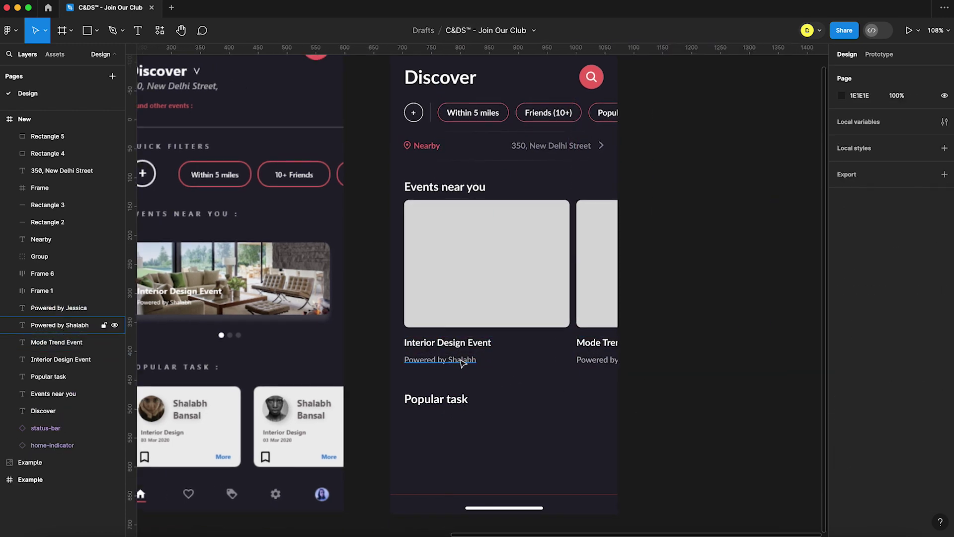
# Nudge both "Powered by" lines up 3, closer to their event titles
pyautogui.click(462, 362)
pyautogui.keyDown('shift'); pyautogui.click(580, 362); pyautogui.keyUp('shift')
pyautogui.press('Up')
pyautogui.press('Up')
pyautogui.press('Up')
pyautogui.click(595, 403)
pyautogui.hscroll(-2, 595, 404)
pyautogui.scroll(-1, 587, 373)
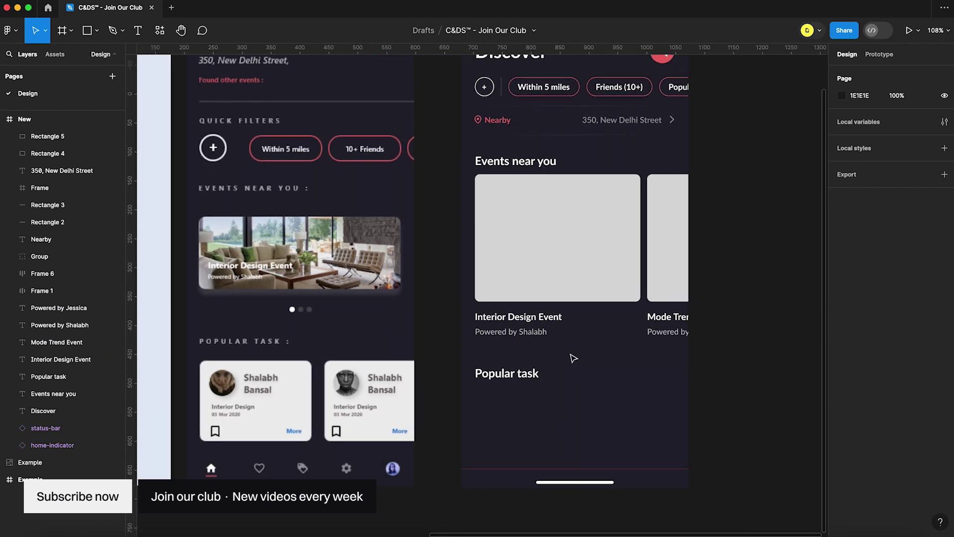
# Duplicate the first event's title and "Powered by" line below the "Popular task" heading and reduce the copied line's font size by two steps
pyautogui.scroll(3, 476, 416)
pyautogui.click(520, 302)
pyautogui.keyDown('shift'); pyautogui.click(520, 285); pyautogui.keyUp('shift')
pyautogui.moveTo(519, 284)
pyautogui.mouseDown()
pyautogui.moveTo(539, 405)
pyautogui.moveTo(565, 399)
pyautogui.mouseUp()
pyautogui.scroll(3, 554, 421)
pyautogui.click(555, 425)
pyautogui.press('super+shift+comma')
pyautogui.press('super+shift+comma')
# Draw an avatar circle beside the copied text under "Popular task" and set its size to 32
pyautogui.press('o')
pyautogui.moveTo(464, 387); pyautogui.dragTo(500, 424)
pyautogui.click(855, 117)
pyautogui.write('32')
pyautogui.press('Return')
# Nudge the copied "Powered by" line up 4, closer to the title above it
pyautogui.click(566, 420)
pyautogui.press('Up')
pyautogui.press('Up')
pyautogui.press('Up')
pyautogui.press('Up')
pyautogui.click(647, 474)
# Change the copied title to the task owner's full name and the line below it to "Interior Design"
pyautogui.doubleClick(617, 397)
pyautogui.write('Sha')
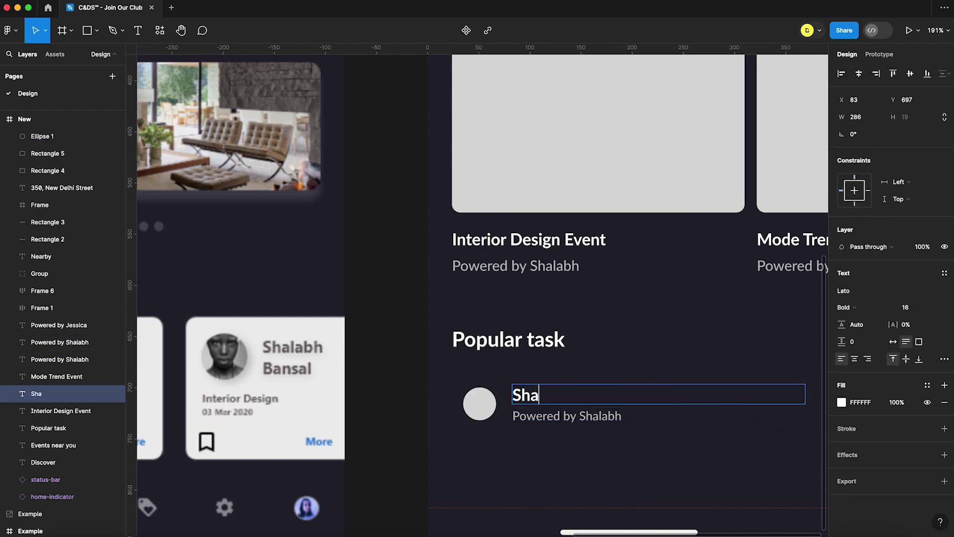
pyautogui.doubleClick(600, 411)
pyautogui.write('Interior Design')
pyautogui.press('Escape')
pyautogui.hscroll(-3, 422, 356)
pyautogui.hscroll(4, 422, 356)
pyautogui.scroll(3, 471, 389)
pyautogui.click(470, 389)
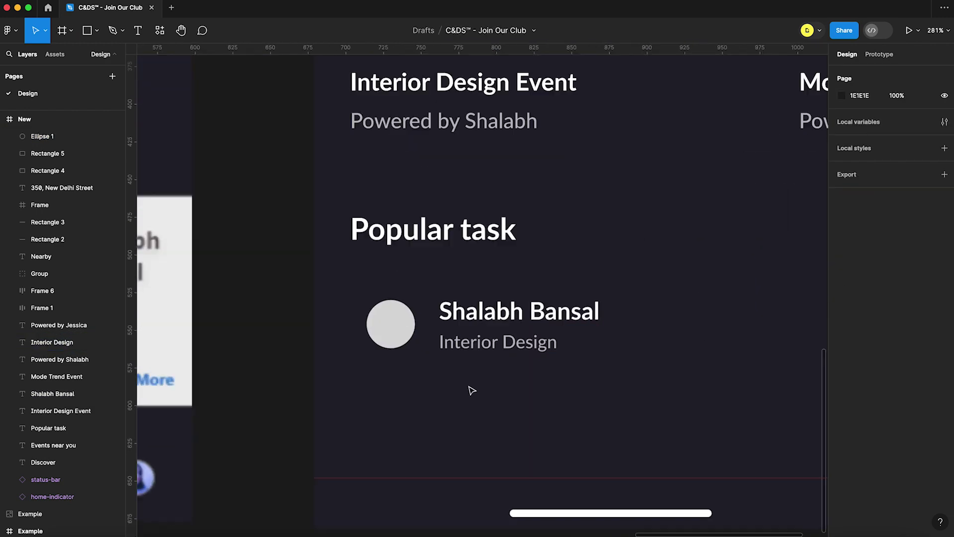
# Move the task's name and subtitle left to X 77, closer to the avatar, and shrink both text boxes to fit their text
pyautogui.click(474, 343)
pyautogui.keyDown('shift'); pyautogui.click(476, 315); pyautogui.keyUp('shift')
pyautogui.moveTo(476, 315); pyautogui.dragTo(469, 318)
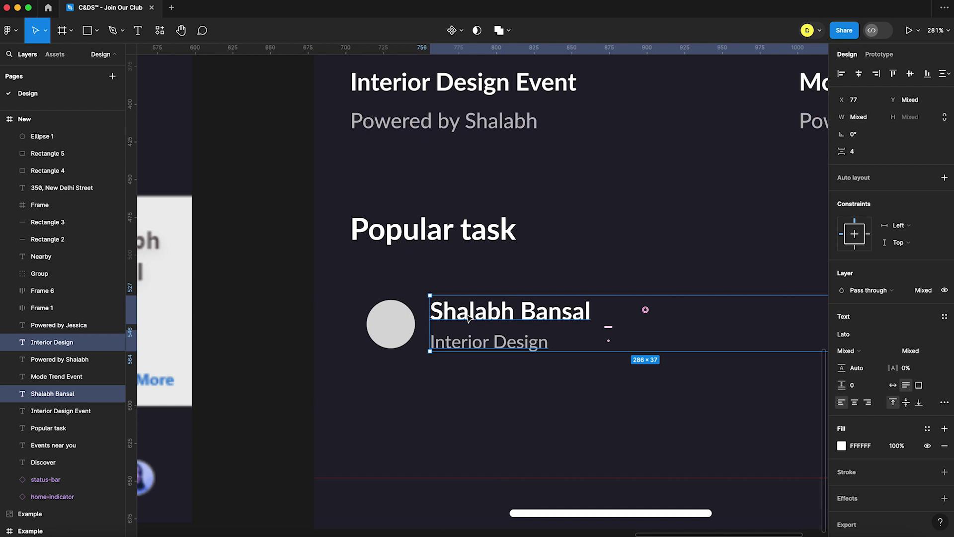
pyautogui.scroll(-3, 515, 380)
pyautogui.click(517, 335)
pyautogui.doubleClick(746, 334)
pyautogui.click(590, 351)
pyautogui.doubleClick(697, 356)
# Paste the three-dot menu icon and place it beside the task's name and subtitle
pyautogui.scroll(3, 524, 298)
pyautogui.press('super+v')
pyautogui.moveTo(483, 297); pyautogui.dragTo(632, 390)
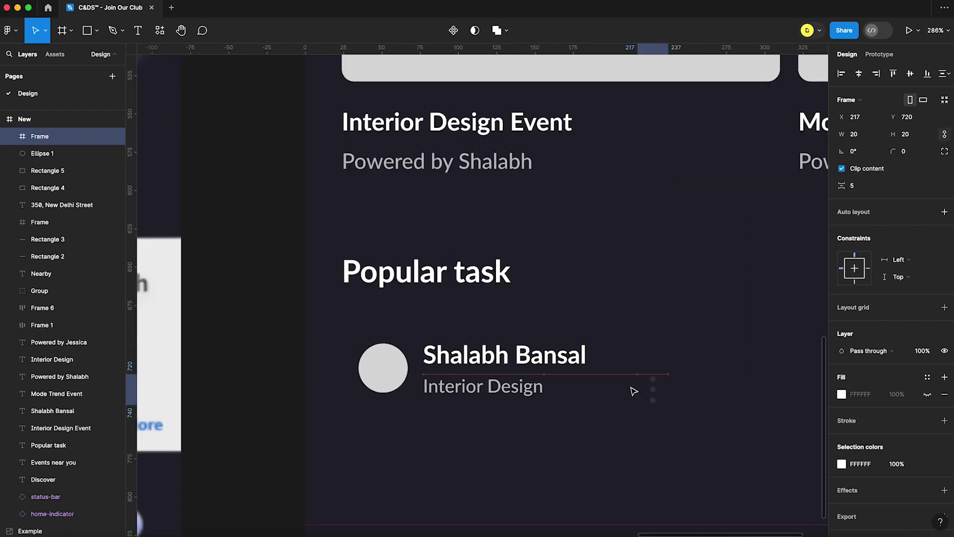
# Draw a 208 × 60 rectangle over the task content with fill 2F2E41 and corner radius 12
pyautogui.press('r')
pyautogui.moveTo(328, 316); pyautogui.dragTo(643, 421)
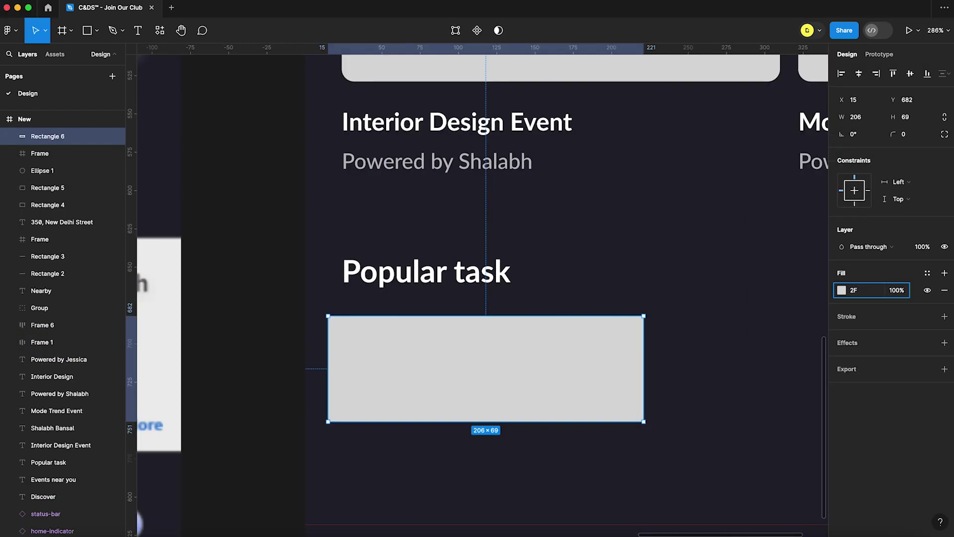
pyautogui.click(904, 135)
pyautogui.write('12')
pyautogui.click(857, 117)
pyautogui.write('208')
pyautogui.press('Tab')
pyautogui.write('60')
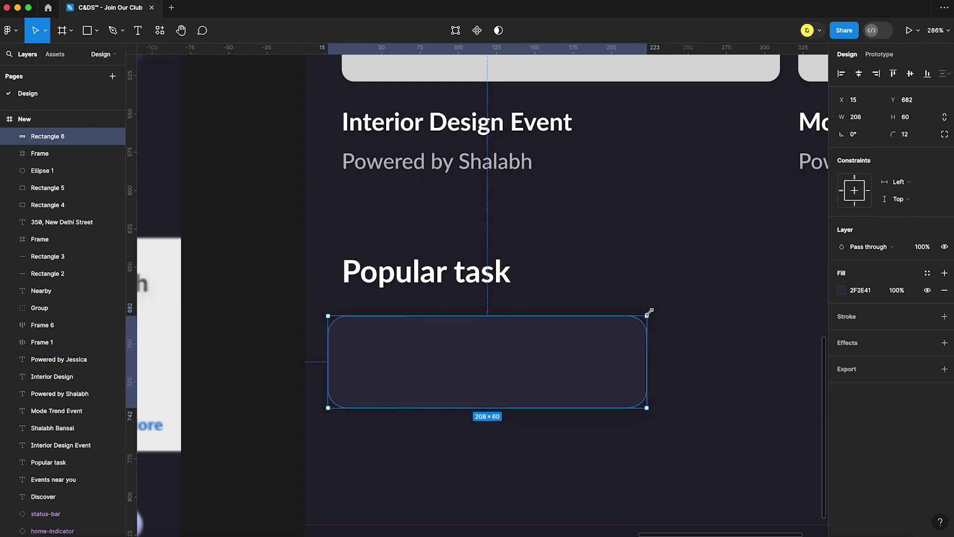
# Send the rectangle behind the task content and align it with the layout grid's first column
pyautogui.write('[')
pyautogui.hotkey('shift', 'g')
pyautogui.press('Right')
pyautogui.press('Right')
# Nudge the task card's avatar to X 36, Y 702
pyautogui.click(384, 369)
pyautogui.press('Down')
pyautogui.press('Down')
pyautogui.press('Right')
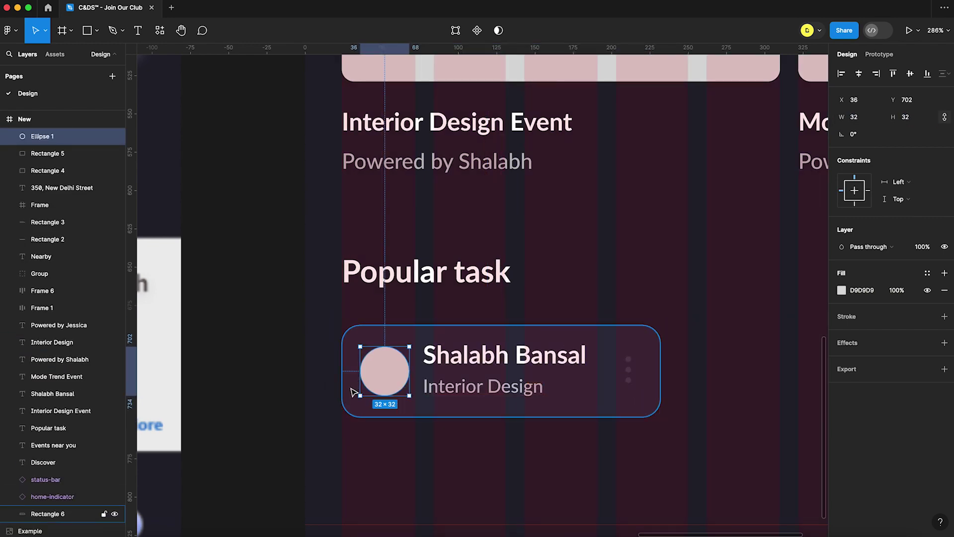
# Increase the task card background's height to 64 and hide the layout grid
pyautogui.click(389, 339)
pyautogui.scroll(10, 389, 340)
pyautogui.moveTo(416, 283); pyautogui.dragTo(415, 259)
pyautogui.click(429, 244)
pyautogui.scroll(-10, 429, 243)
pyautogui.hotkey('shift', 'g')
# Nudge the three-dot icon left and centre it vertically with the task card background
pyautogui.click(623, 319)
pyautogui.press('Left')
pyautogui.keyDown('shift'); pyautogui.click(640, 363); pyautogui.keyUp('shift')
pyautogui.click(910, 75)
pyautogui.click(696, 308)
# Duplicate the task card to its right and change the copy to another person's name and the subtitle "Mode Design"
pyautogui.scroll(-8, 601, 347)
pyautogui.scroll(1, 601, 350)
pyautogui.moveTo(599, 356); pyautogui.dragTo(616, 336)
pyautogui.doubleClick(646, 337)
pyautogui.write('Lasna')
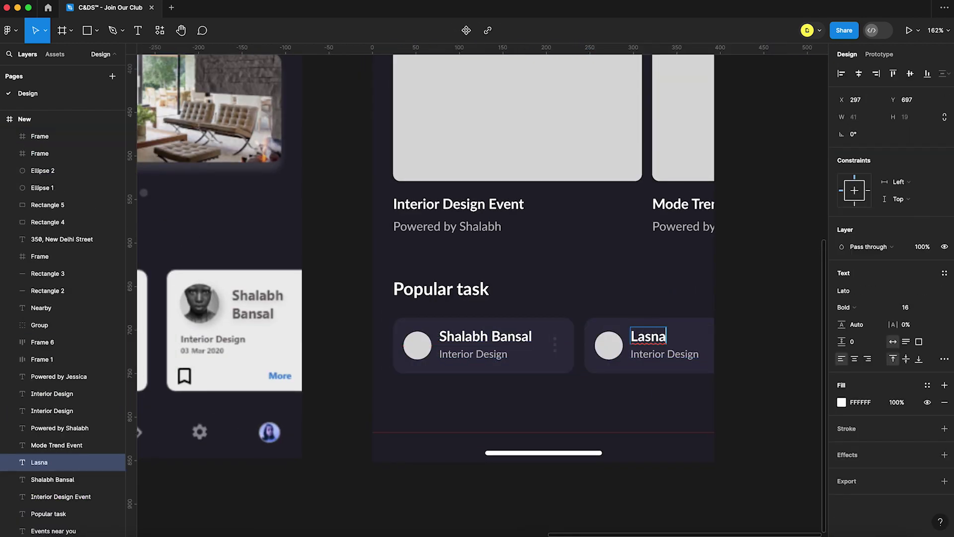
pyautogui.tripleClick(664, 355)
pyautogui.write('Mode Design')
pyautogui.click(622, 297)
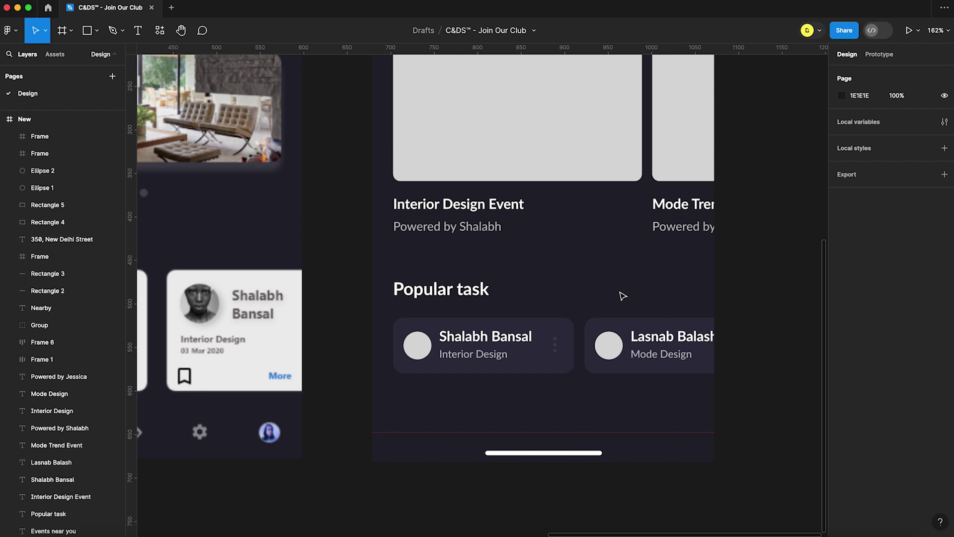
# Move the "Popular task" heading and both task cards up, closer to the event text
pyautogui.click(447, 290)
pyautogui.hotkey('shift', 'Up')
pyautogui.click(624, 287)
pyautogui.moveTo(705, 393); pyautogui.dragTo(380, 302)
pyautogui.hotkey('shift', 'Up')
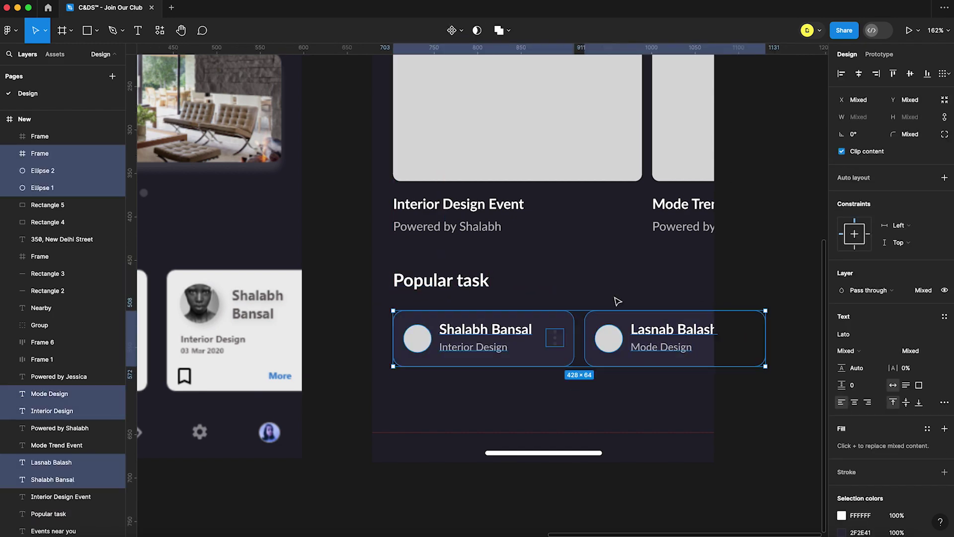
pyautogui.click(631, 300)
pyautogui.scroll(-7, 631, 300)
pyautogui.scroll(2, 631, 300)
pyautogui.scroll(3, 631, 300)
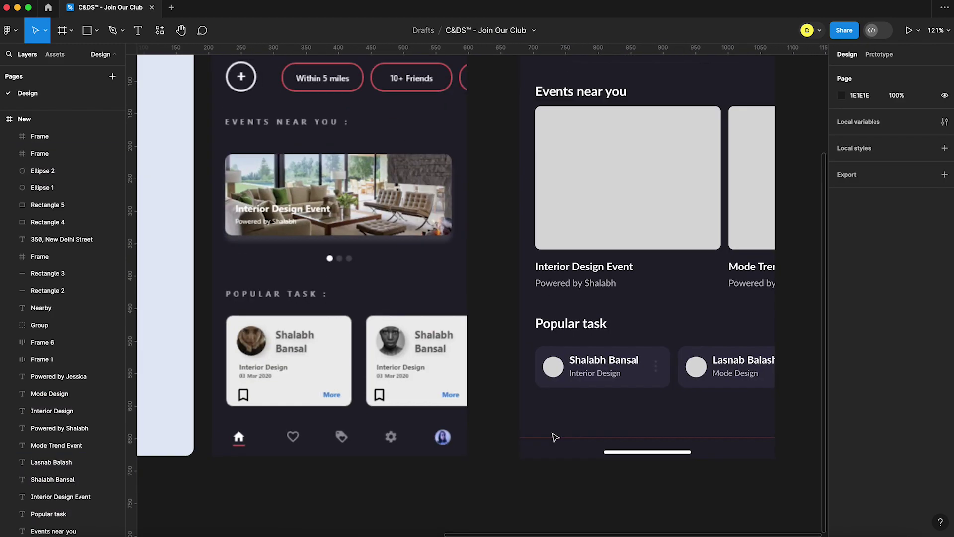
# Duplicate the header's faint divider line down to the space below the task cards and nudge it up 3
pyautogui.scroll(2, 554, 437)
pyautogui.moveTo(656, 129); pyautogui.dragTo(654, 474)
pyautogui.press('Up')
pyautogui.press('Up')
pyautogui.press('Up')
pyautogui.click(663, 369)
# Add a white "Home" label below the new divider in Lato SemiBold 12 at X 31, Y 797
pyautogui.scroll(-4, 663, 368)
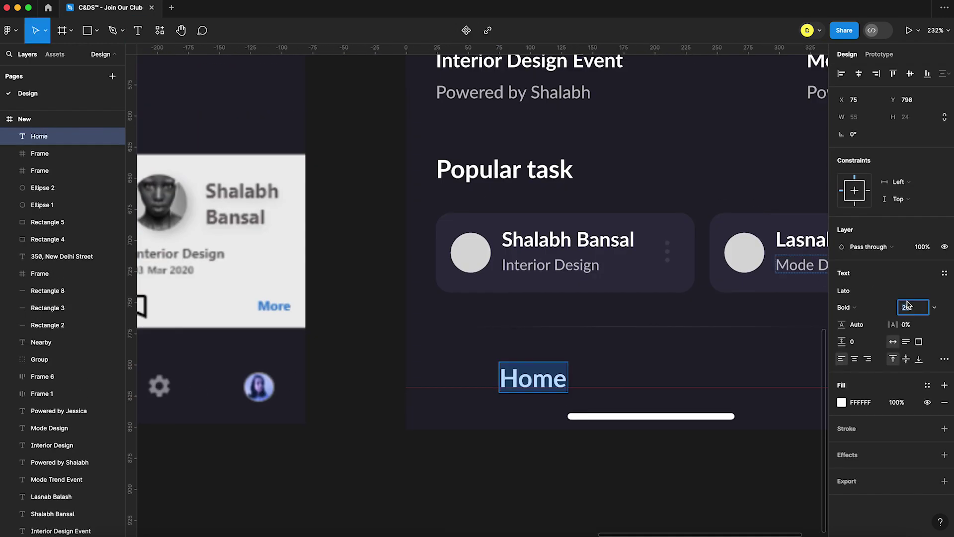
pyautogui.press('Escape')
pyautogui.click(908, 99)
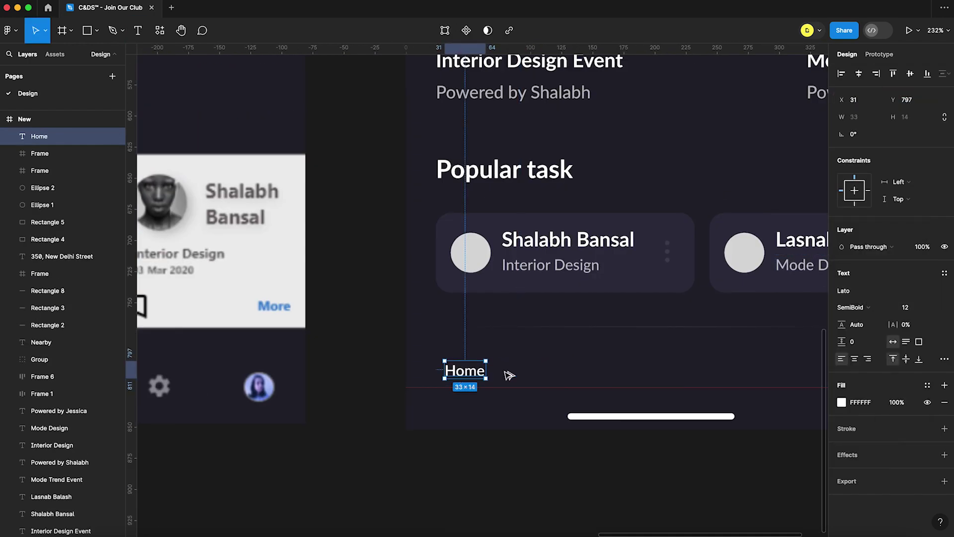
# Duplicate the "Home" label to its right, colour the copy 545C6B and set its X position to 123
pyautogui.moveTo(467, 372); pyautogui.dragTo(610, 372)
pyautogui.click(856, 302)
pyautogui.click(865, 306)
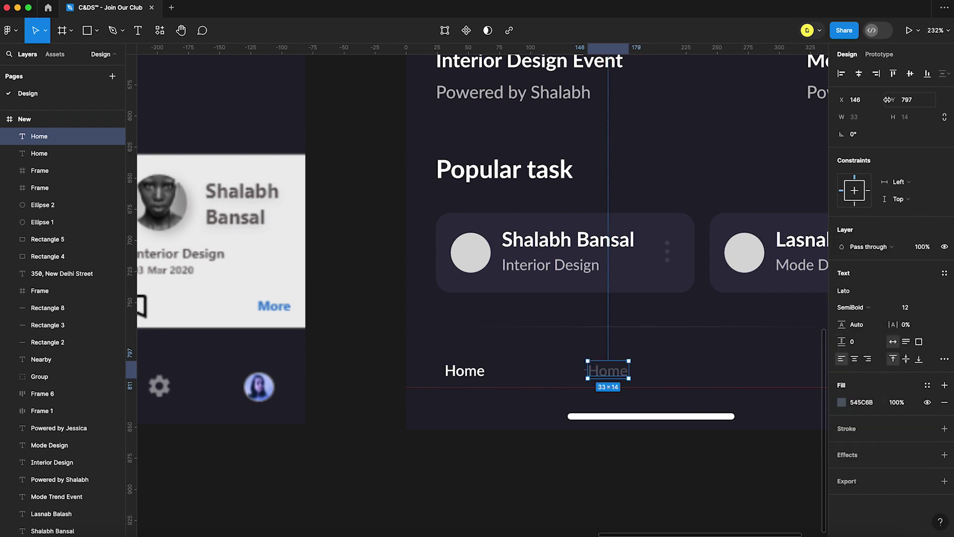
pyautogui.press('BackSpace')
pyautogui.press('BackSpace')
pyautogui.press('BackSpace')
pyautogui.press('BackSpace')
pyautogui.write('23')
pyautogui.press('Return')
# Centre-align the duplicated navigation label and change its text to "Favorites"
pyautogui.click(854, 359)
pyautogui.press('Return')
pyautogui.write('F')
pyautogui.press('Escape')
# Duplicate the "Favorites" label to its right, change the copy to "Bookmarks" and set its X position to 218
pyautogui.moveTo(569, 372); pyautogui.dragTo(580, 372)
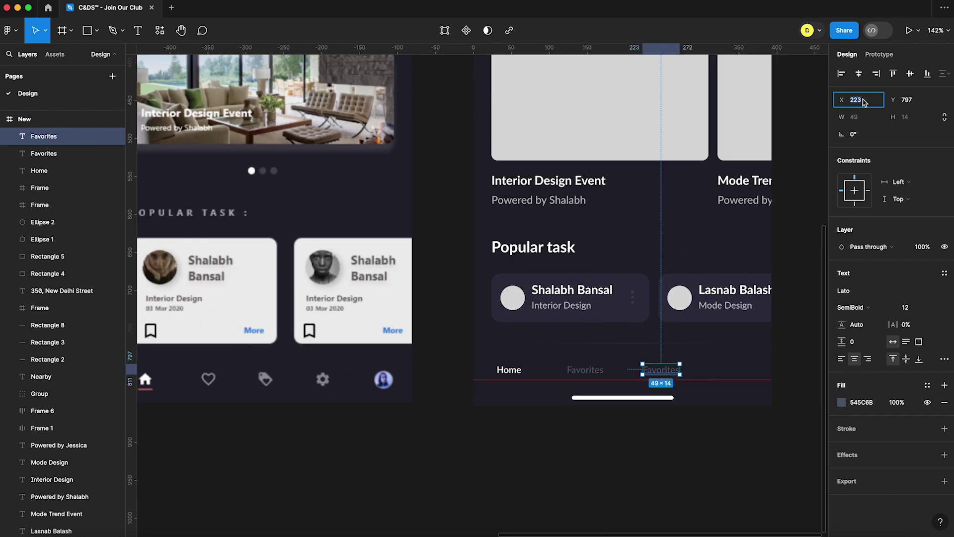
pyautogui.write('218')
pyautogui.doubleClick(662, 367)
pyautogui.write('Bookmarks')
pyautogui.click(862, 101)
pyautogui.write('218')
# Duplicate the "Bookmarks" label to its right, change the copy to "Account" and set its X position to 325
pyautogui.moveTo(661, 370); pyautogui.dragTo(726, 369)
pyautogui.doubleClick(726, 370)
pyautogui.write('Account')
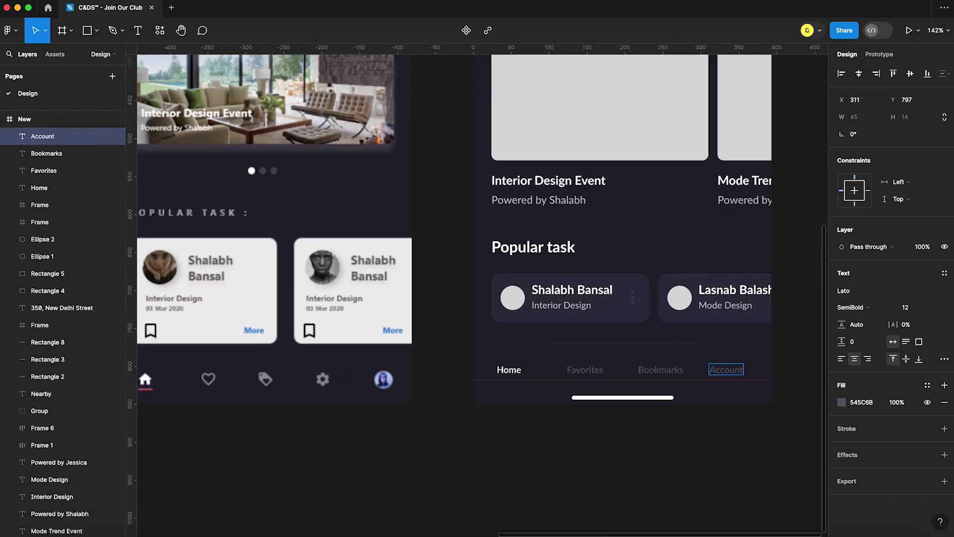
pyautogui.click(863, 102)
pyautogui.write('325')
pyautogui.click(714, 484)
# Nudge all navigation icons and labels down 2 together
pyautogui.scroll(2, 713, 484)
pyautogui.scroll(-4, 714, 484)
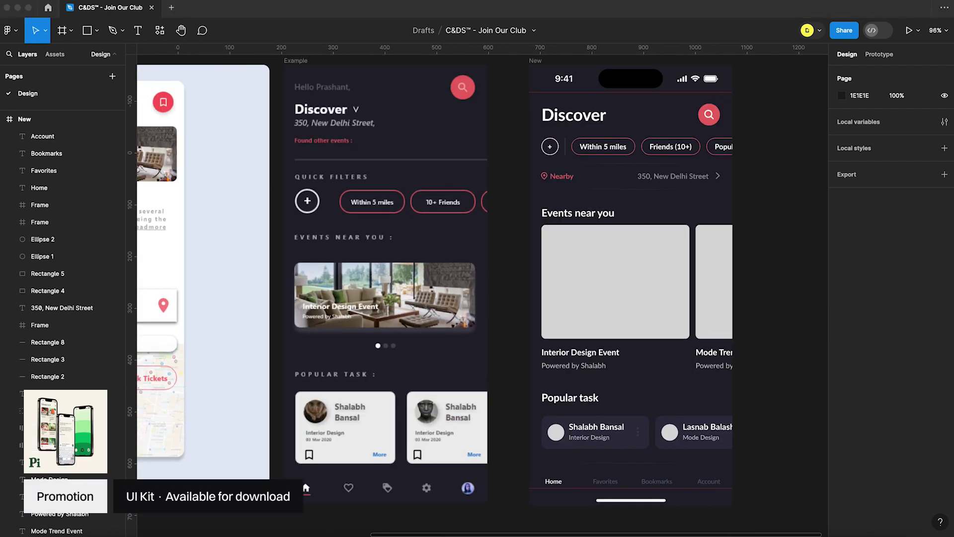
pyautogui.scroll(5, 688, 472)
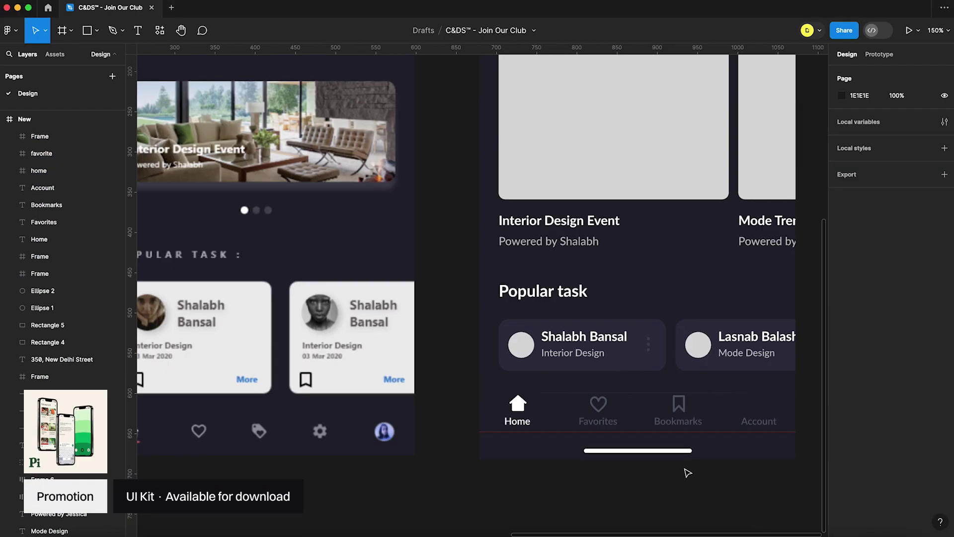
pyautogui.moveTo(494, 403); pyautogui.dragTo(768, 431)
pyautogui.scroll(5, 770, 440)
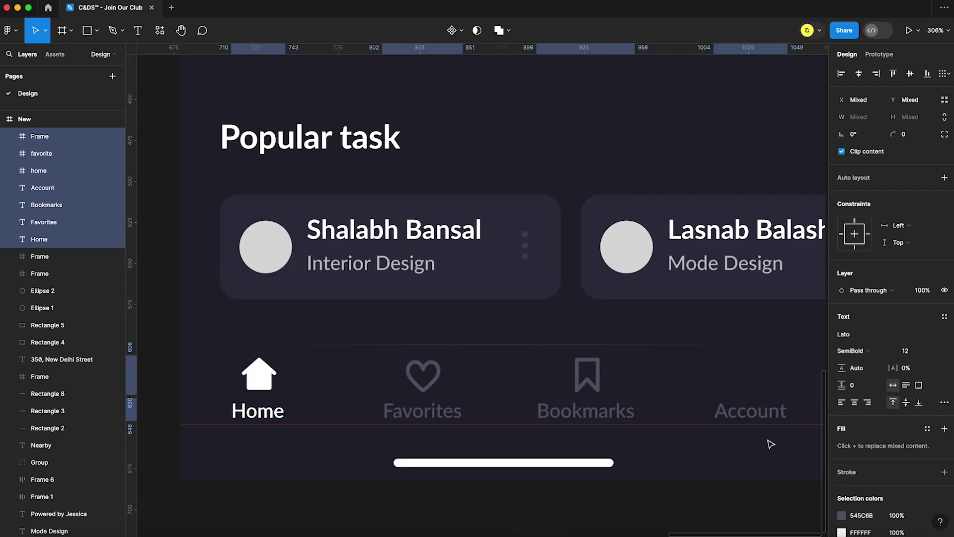
pyautogui.press('Down')
pyautogui.press('Down')
# Move the divider above the navigation items up, away from the icons
pyautogui.click(581, 326)
pyautogui.scroll(-1, 581, 327)
pyautogui.click(718, 347)
pyautogui.press('Up')
pyautogui.hotkey('shift', 'Up')
pyautogui.press('Up')
pyautogui.press('Up')
pyautogui.press('Up')
pyautogui.press('Up')
pyautogui.scroll(-2, 798, 378)
# Move the "Popular task" heading and task cards further up to leave space above the navigation divider
pyautogui.click(376, 201)
pyautogui.moveTo(379, 175); pyautogui.dragTo(718, 325)
pyautogui.hotkey('shift', 'Up')
pyautogui.press('Down')
# Nudge the navigation divider up to Y 757
pyautogui.click(675, 338)
pyautogui.scroll(-2, 675, 338)
pyautogui.press('Up')
pyautogui.press('Up')
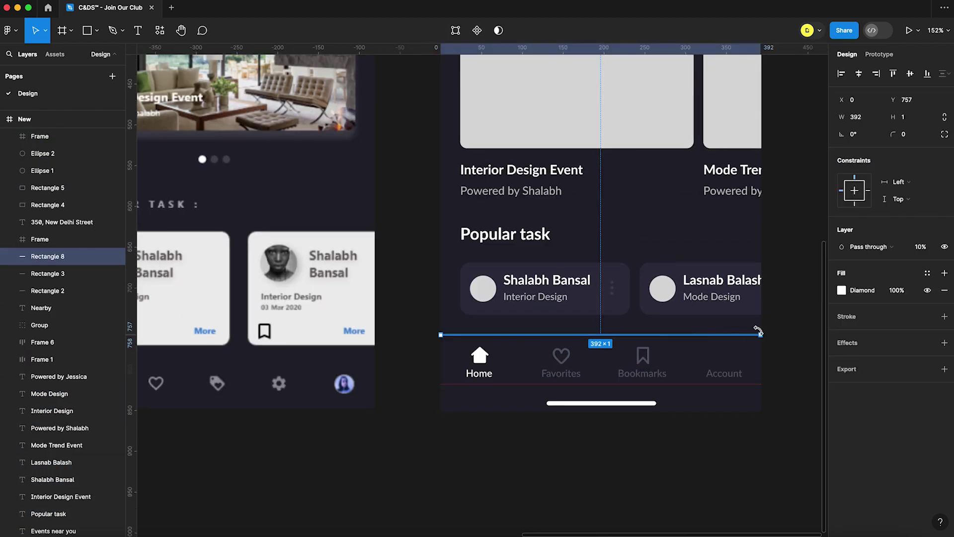
# Duplicate a task avatar circle above the "Account" label as a 24 × 24 icon at X 336, Y 770
pyautogui.scroll(2, 695, 338)
pyautogui.click(602, 345)
pyautogui.moveTo(606, 348); pyautogui.dragTo(650, 431)
pyautogui.press('Return')
pyautogui.scroll(3, 684, 361)
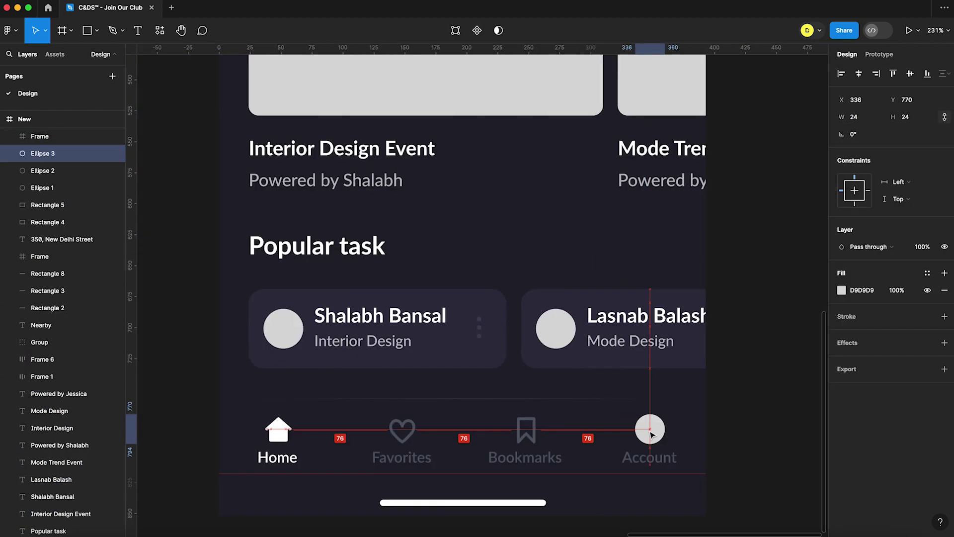
pyautogui.click(718, 432)
pyautogui.scroll(-5, 718, 432)
pyautogui.scroll(1, 718, 431)
pyautogui.hscroll(1, 719, 433)
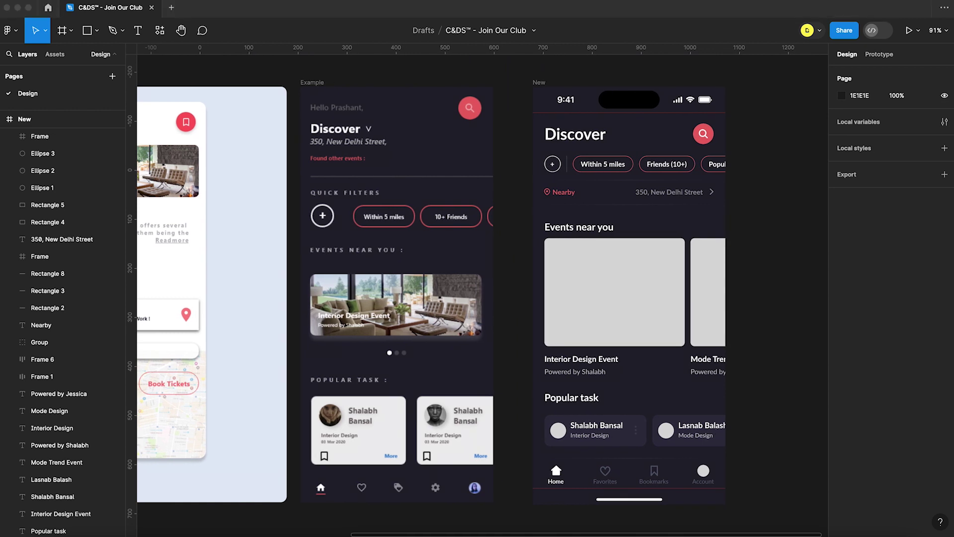
# Fill the first event card with the interior photo and the second with the fashion photo, replacing their grey fills
pyautogui.click(620, 283)
pyautogui.press('super+v')
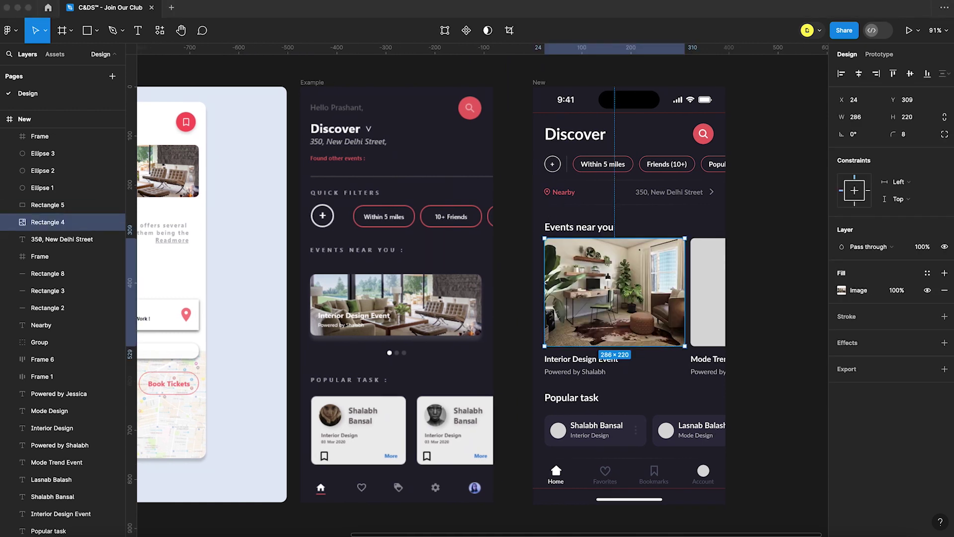
pyautogui.click(708, 292)
pyautogui.press('super+v')
pyautogui.click(944, 307)
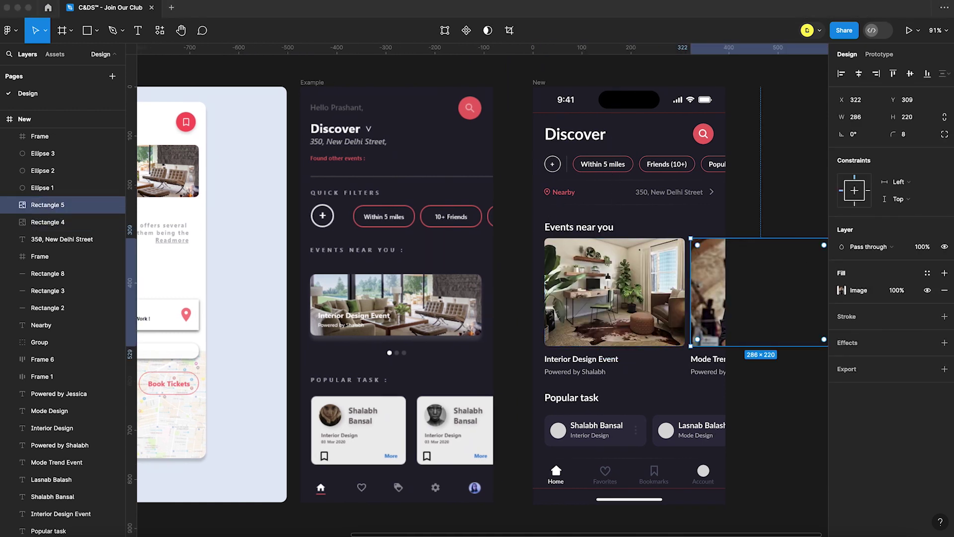
# Fill the first task card's avatar with a portrait photo in place of its grey fill
pyautogui.click(558, 431)
pyautogui.press('super+v')
pyautogui.click(945, 307)
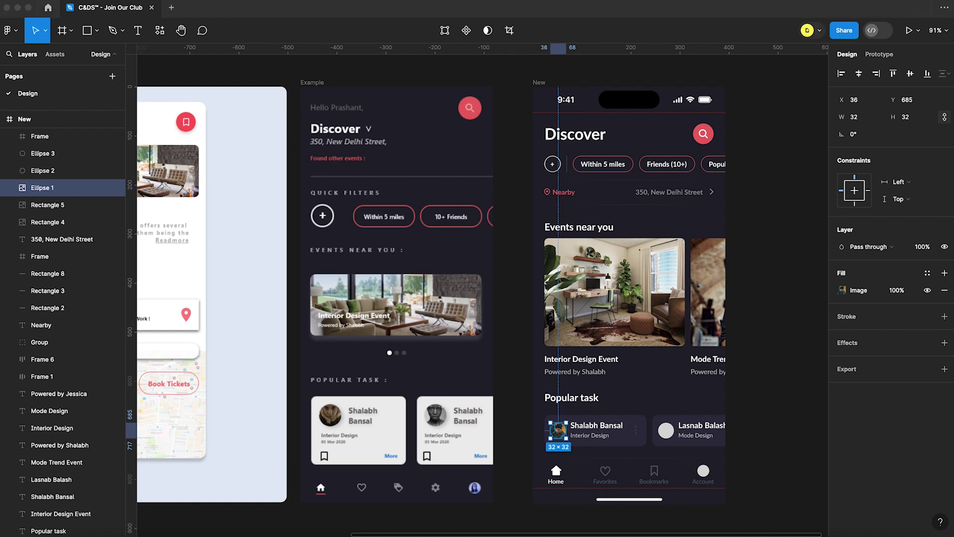
# Fill the second task card's avatar and the "Account" icon circle with portrait photos in place of their grey fills
pyautogui.click(666, 430)
pyautogui.press('super+v')
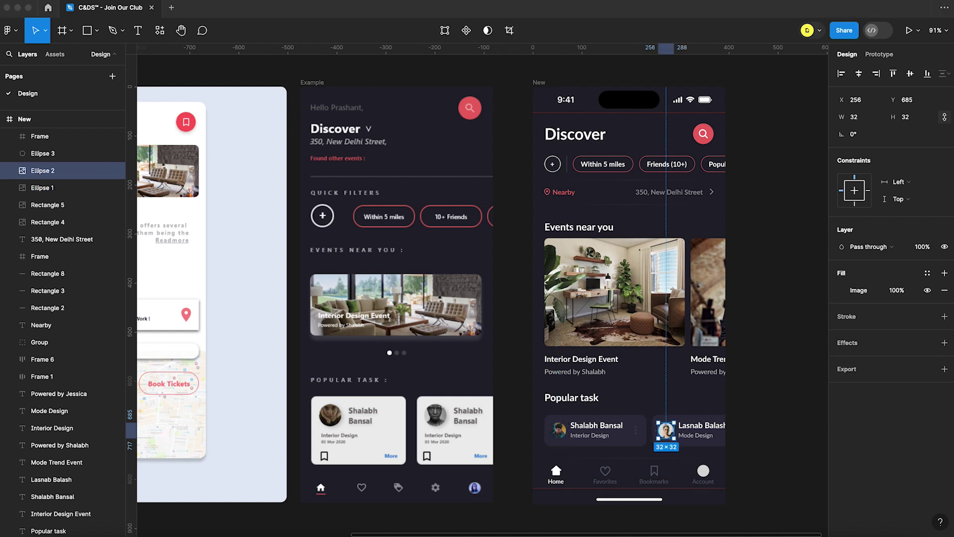
pyautogui.press('Tab')
pyautogui.press('super+v')
pyautogui.scroll(5, 716, 497)
pyautogui.click(708, 517)
pyautogui.scroll(-2, 709, 517)
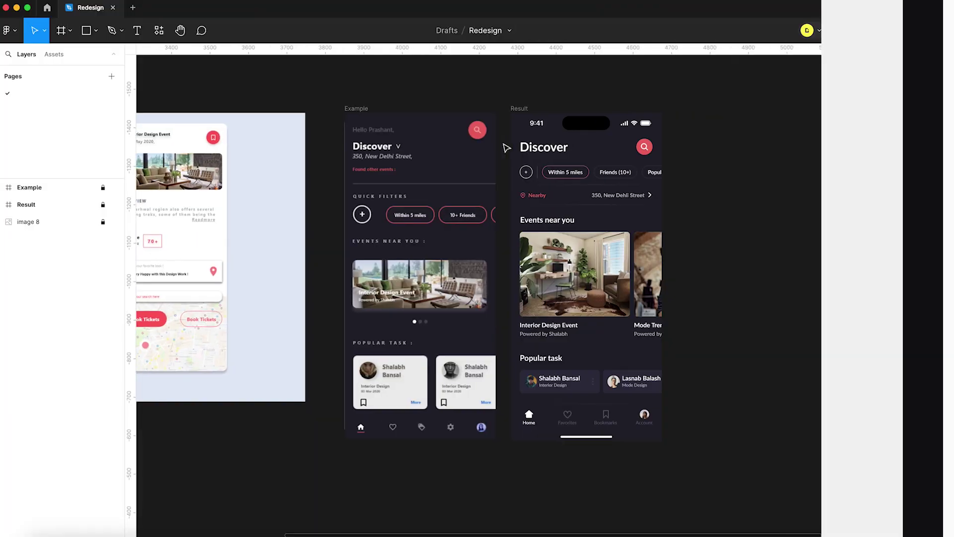
# Hide the interface and compare the original shot with the Example and Result frames side by side
pyautogui.scroll(3, 575, 196)
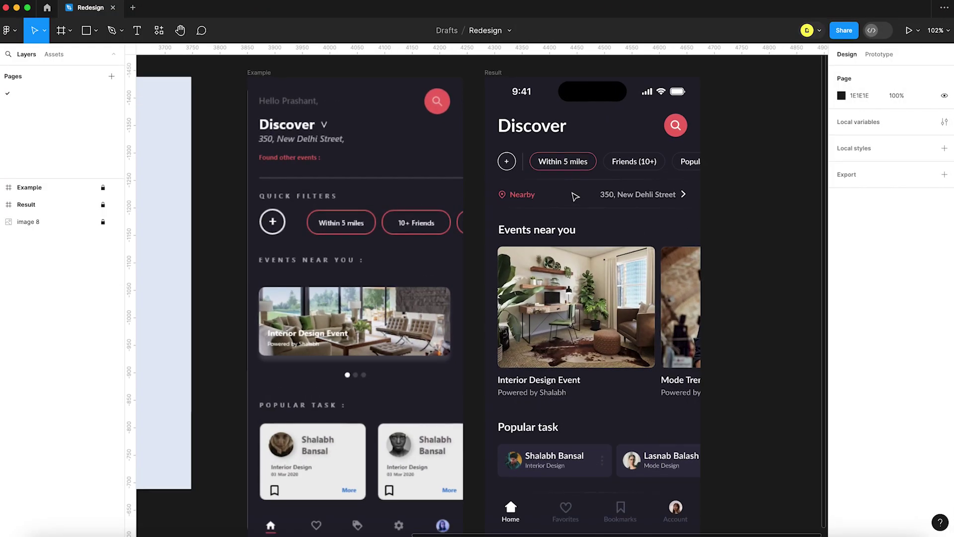
pyautogui.hscroll(2, 575, 197)
pyautogui.press('super+backslash')
pyautogui.scroll(-2, 575, 196)
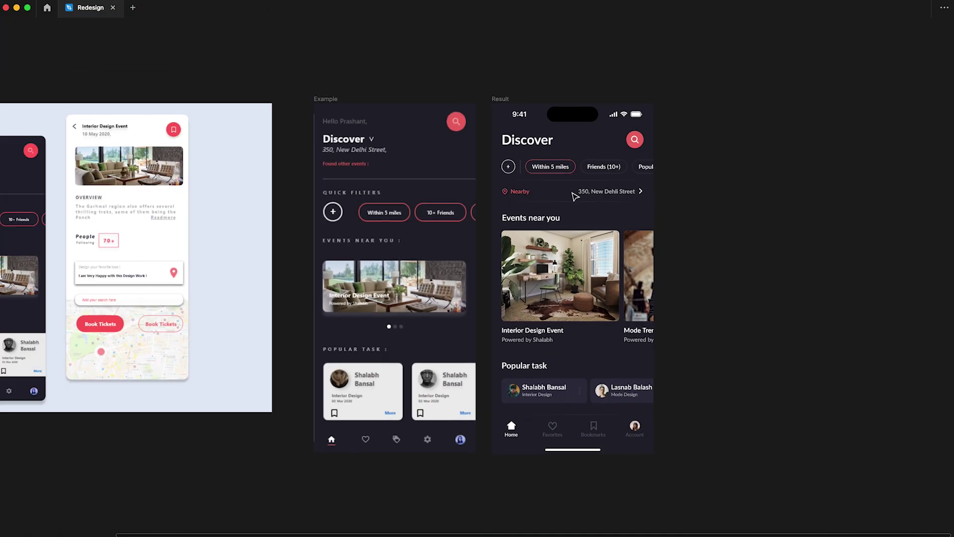
pyautogui.hscroll(-3, 575, 196)
pyautogui.hscroll(-2, 575, 196)
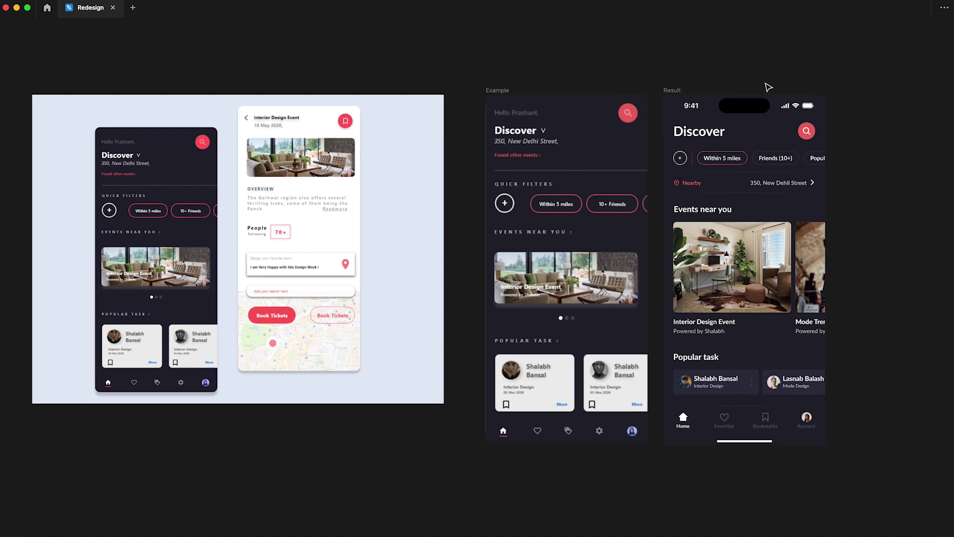
pyautogui.scroll(2, 834, 148)
pyautogui.hscroll(3, 835, 149)
pyautogui.hscroll(3, 835, 149)
pyautogui.scroll(1, 834, 149)
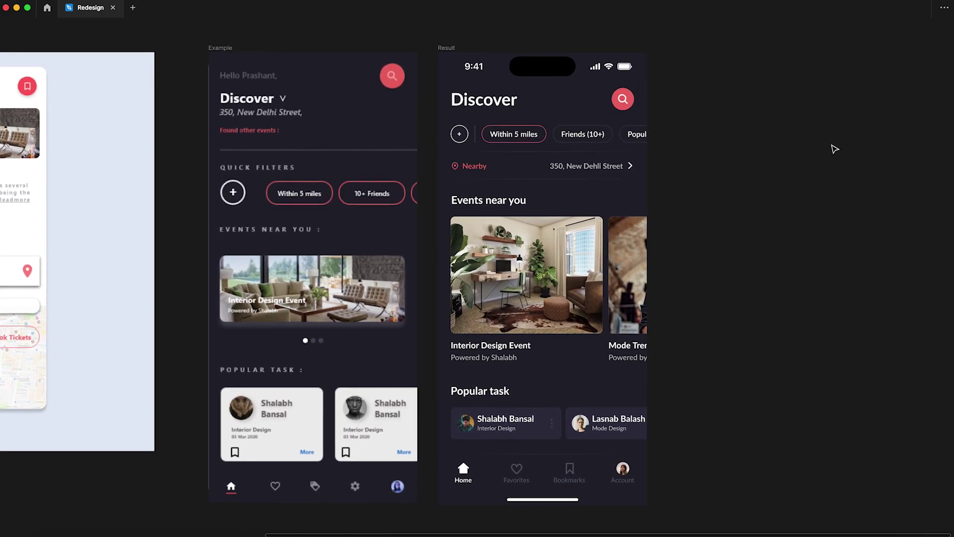
# Examine the header, filters, location row and event cards of the Result frame against the Example and original screens
pyautogui.hscroll(-2, 834, 150)
pyautogui.scroll(-1, 835, 149)
pyautogui.hscroll(-1, 834, 150)
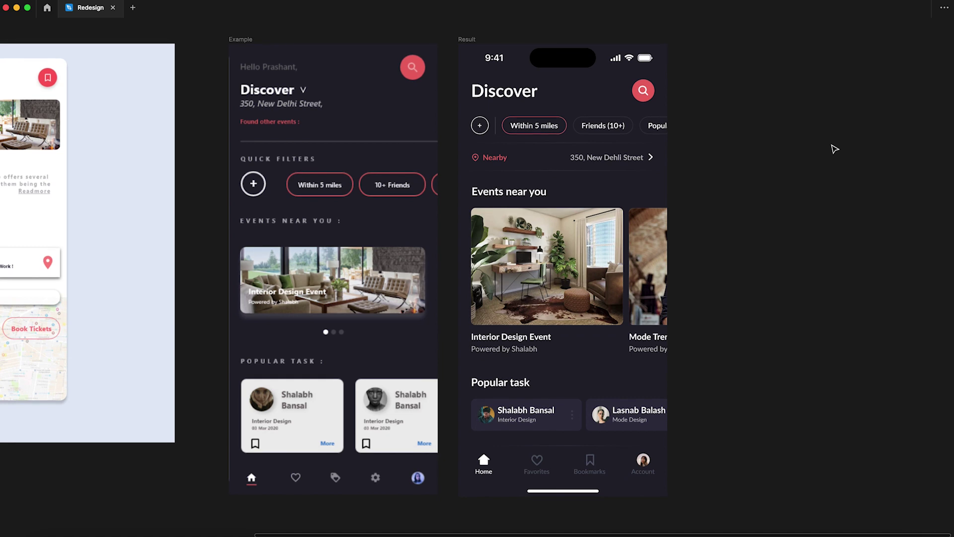
pyautogui.scroll(1, 834, 149)
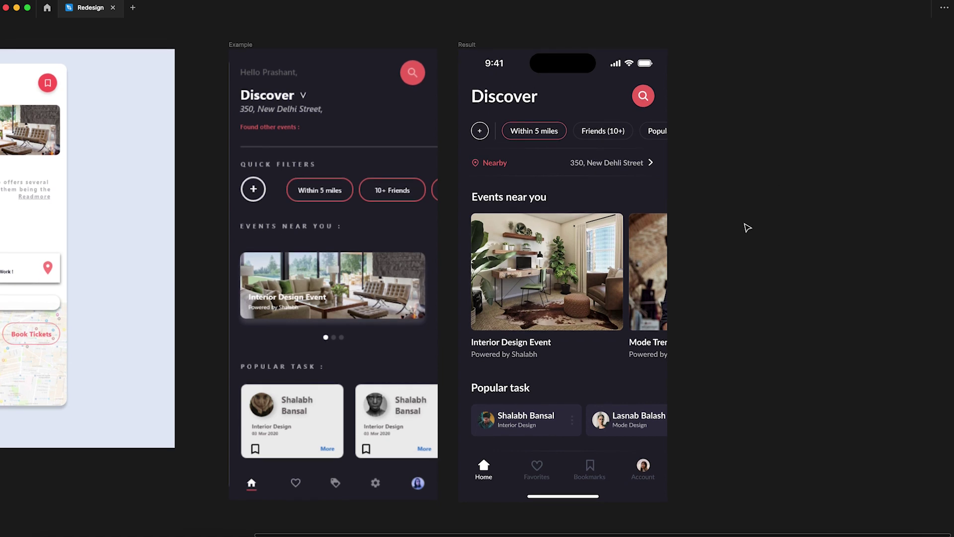
pyautogui.hscroll(-3, 740, 233)
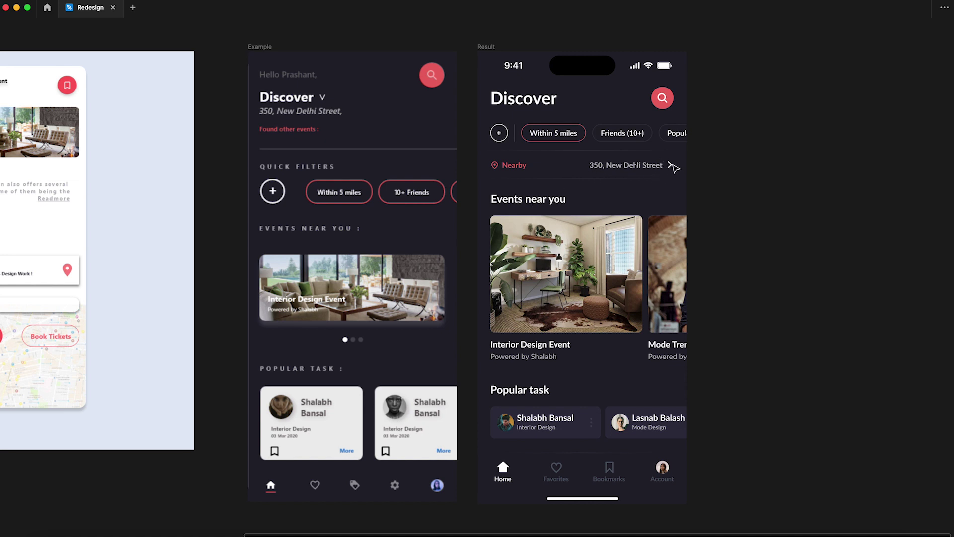
pyautogui.hscroll(-5, 675, 167)
pyautogui.hscroll(-2, 675, 168)
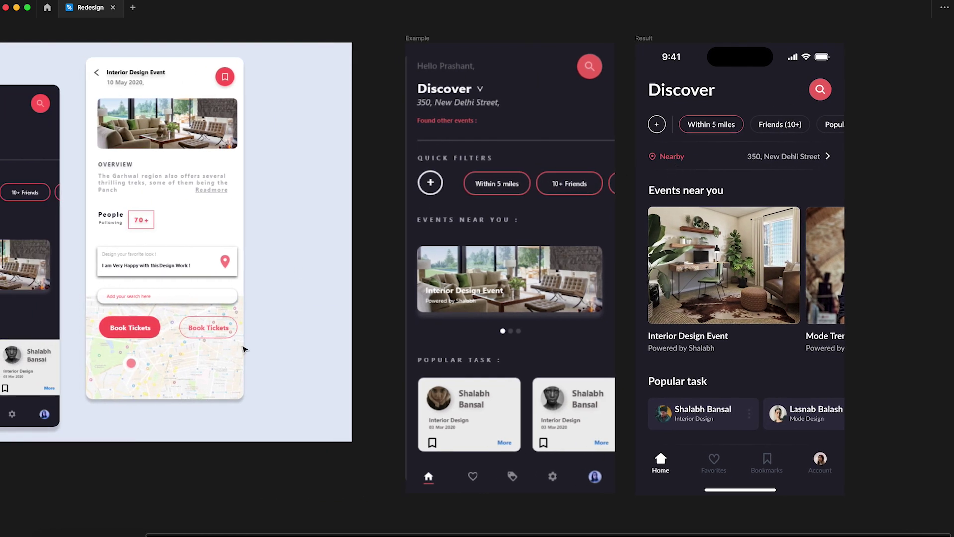
pyautogui.hscroll(4, 619, 368)
pyautogui.hscroll(3, 620, 368)
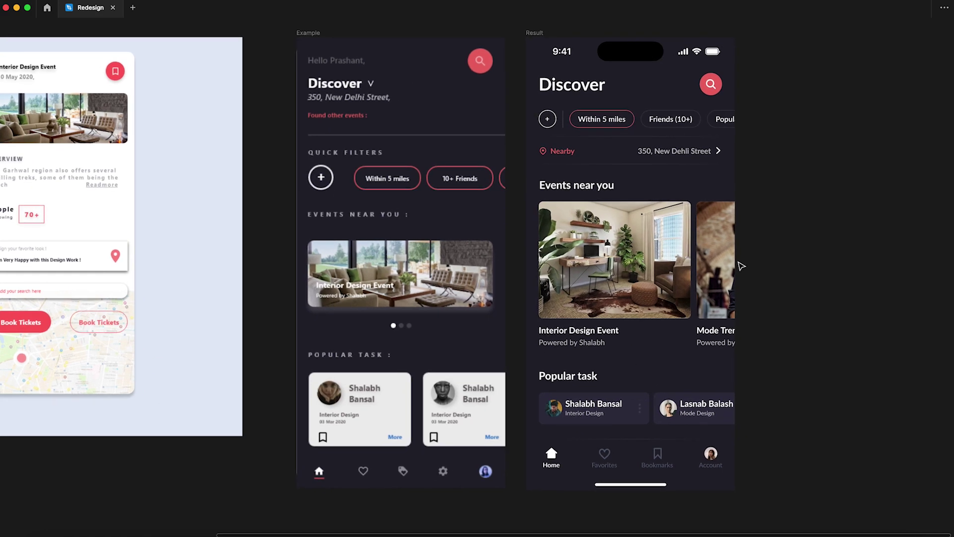
pyautogui.hscroll(2, 739, 267)
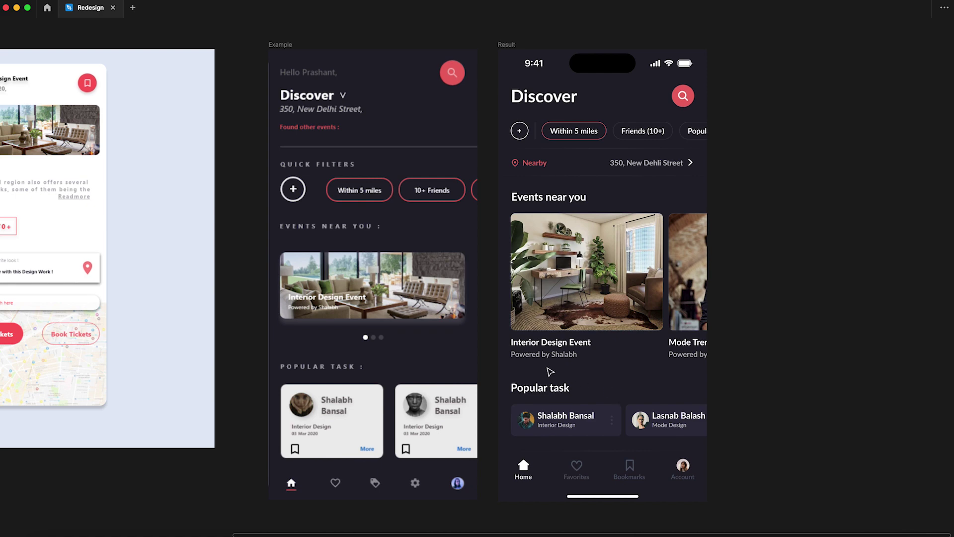
pyautogui.hscroll(2, 550, 372)
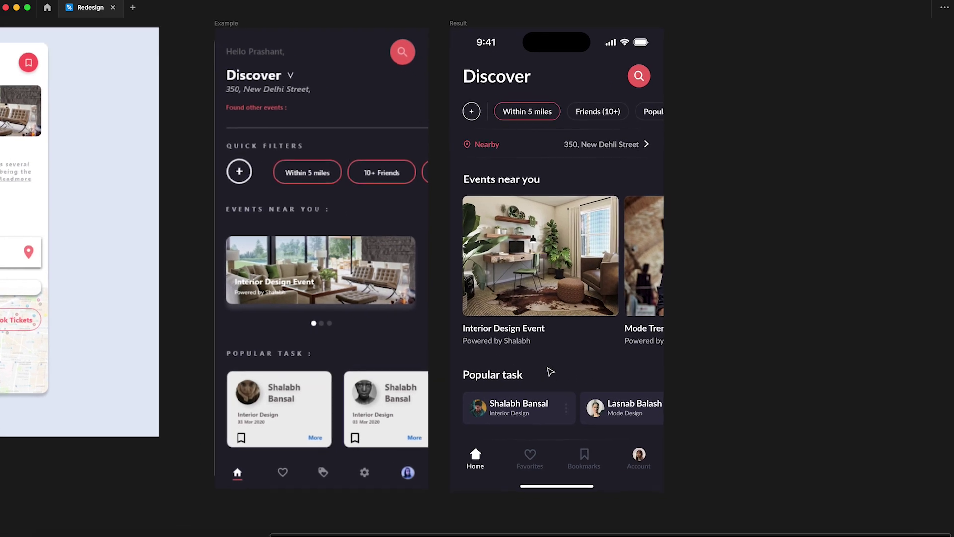
# Compare the Popular task cards and navigation bar in the Example and Result frames
pyautogui.scroll(3, 551, 372)
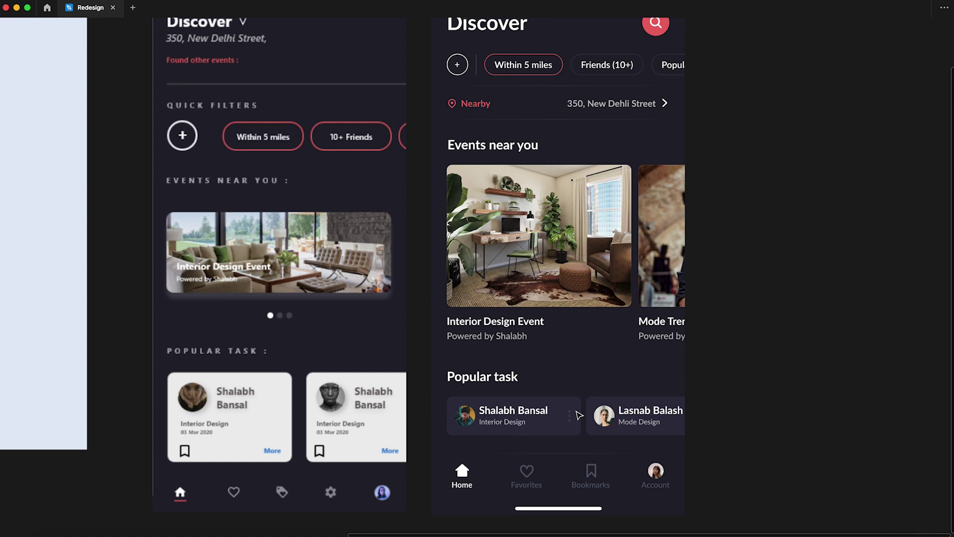
pyautogui.scroll(-2, 579, 415)
pyautogui.hscroll(2, 579, 415)
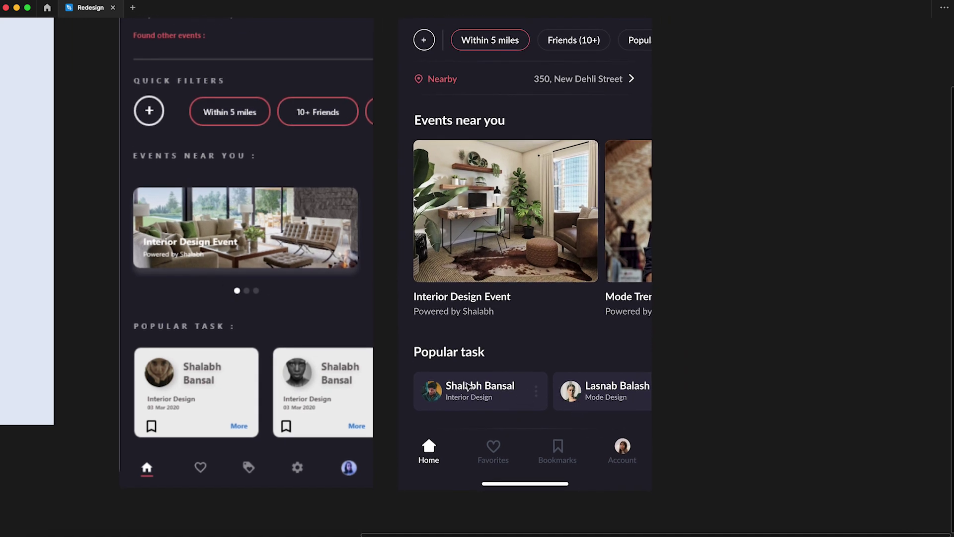
pyautogui.scroll(4, 631, 444)
pyautogui.hscroll(-2, 630, 444)
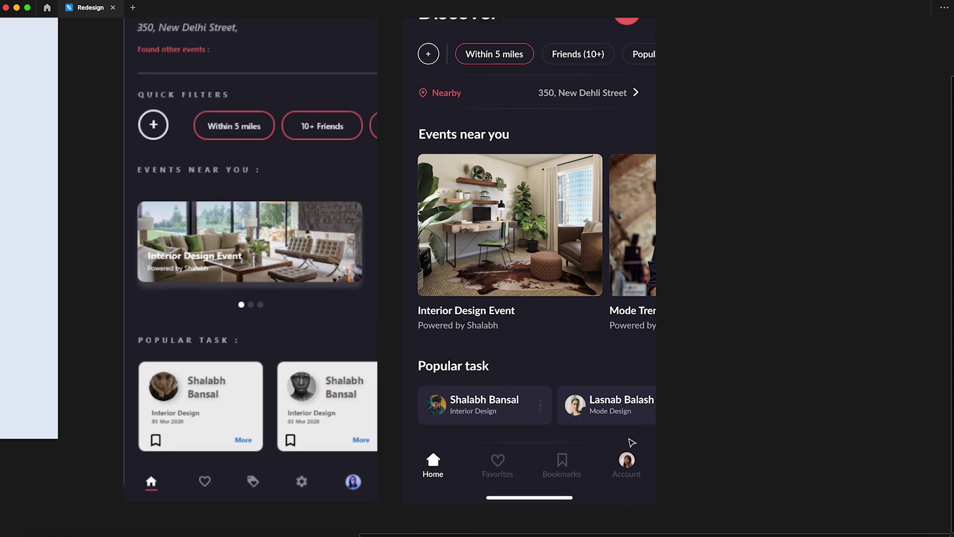
pyautogui.scroll(-2, 630, 444)
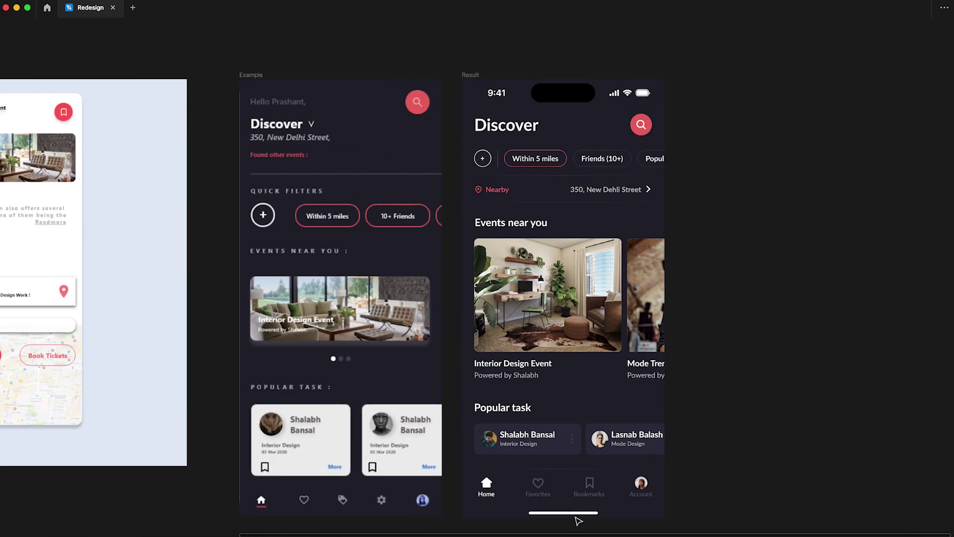
pyautogui.scroll(1, 578, 520)
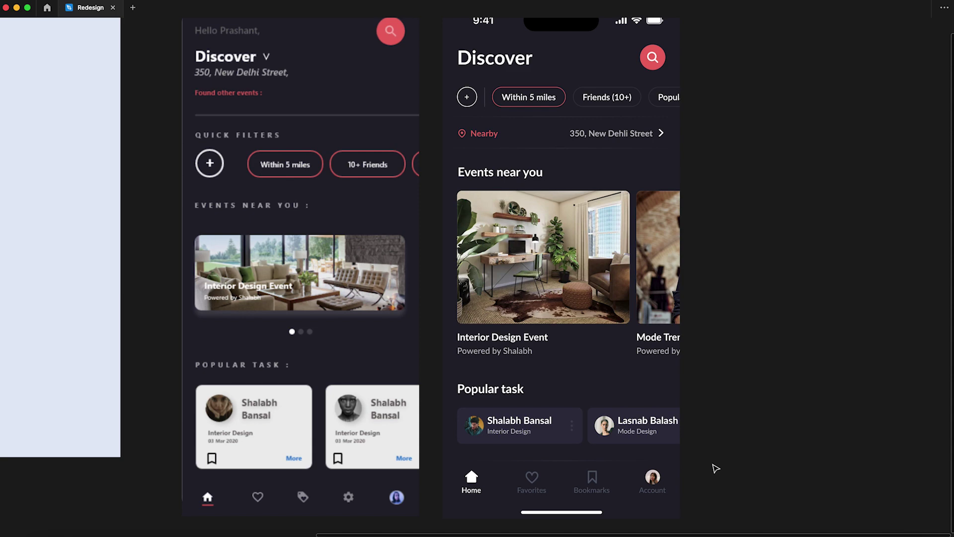
pyautogui.scroll(1, 716, 468)
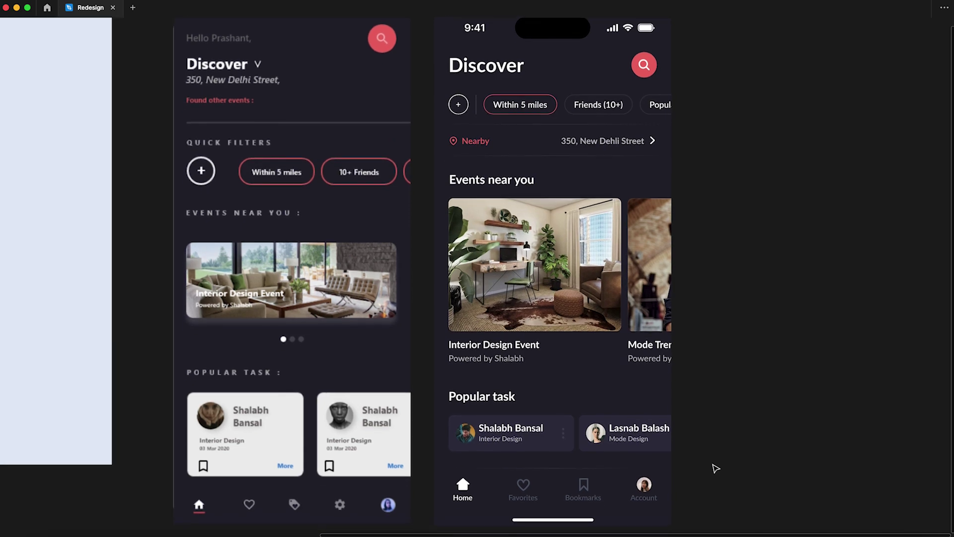
# Inspect the Result frame's task cards, header, filter chips and Nearby row close up, and review the whole screen
pyautogui.scroll(5, 578, 477)
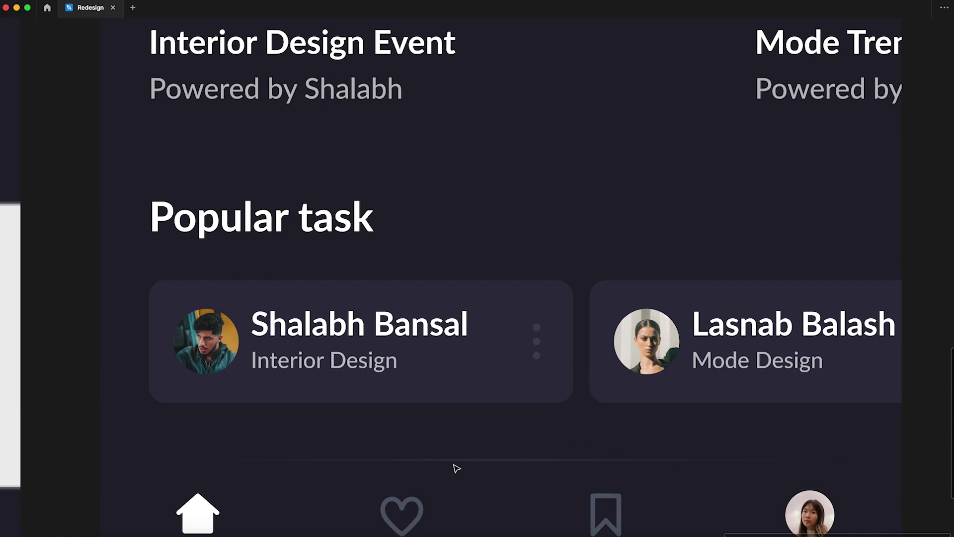
pyautogui.scroll(-5, 456, 464)
pyautogui.scroll(5, 436, 267)
pyautogui.scroll(4, 436, 267)
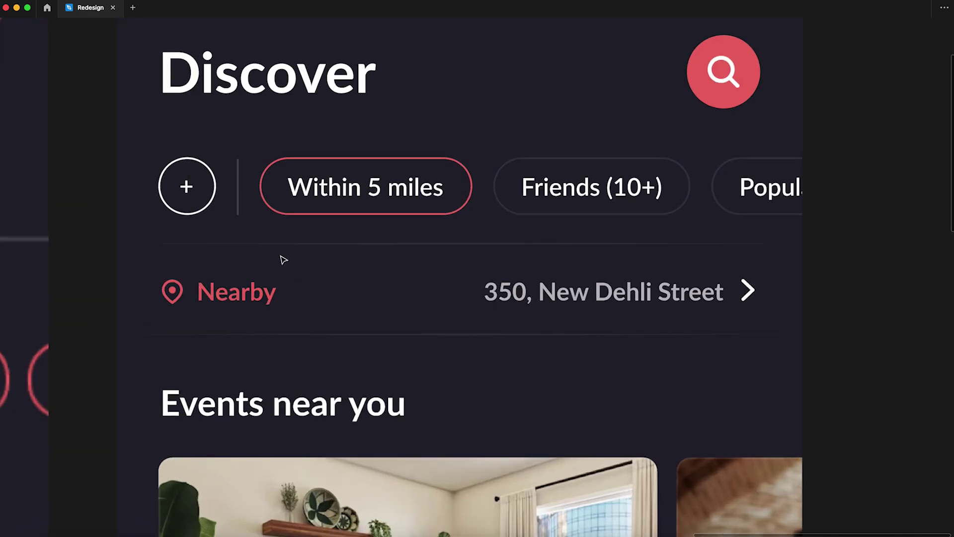
pyautogui.scroll(-5, 519, 344)
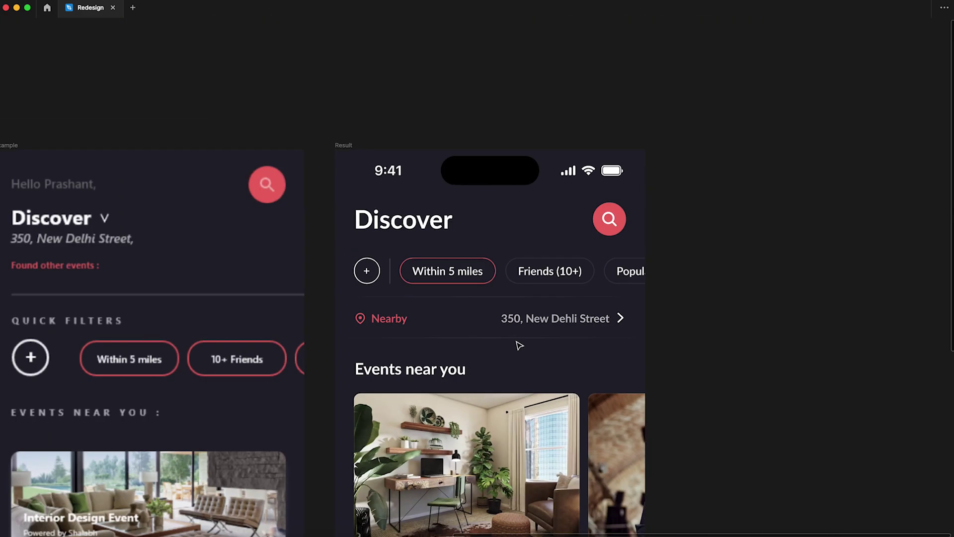
pyautogui.scroll(-2, 519, 344)
pyautogui.scroll(2, 519, 345)
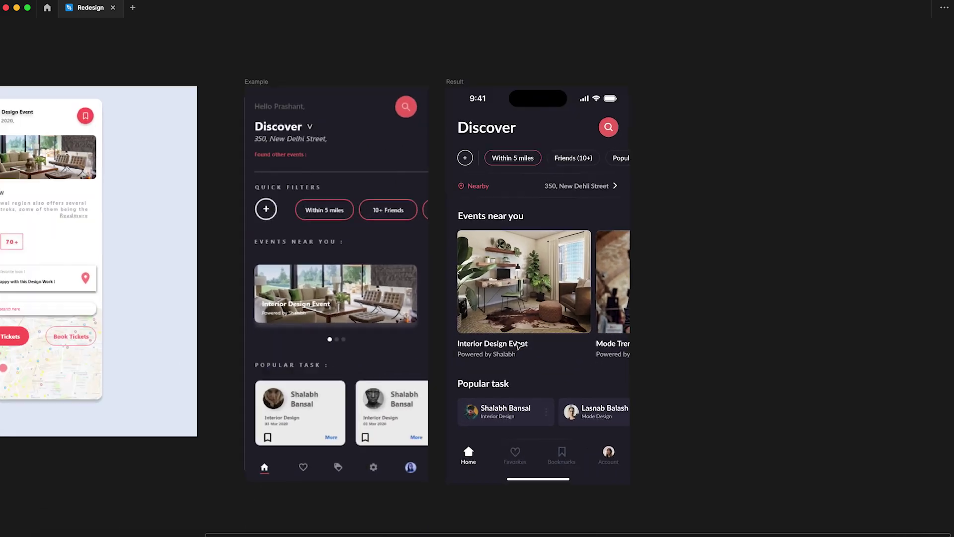